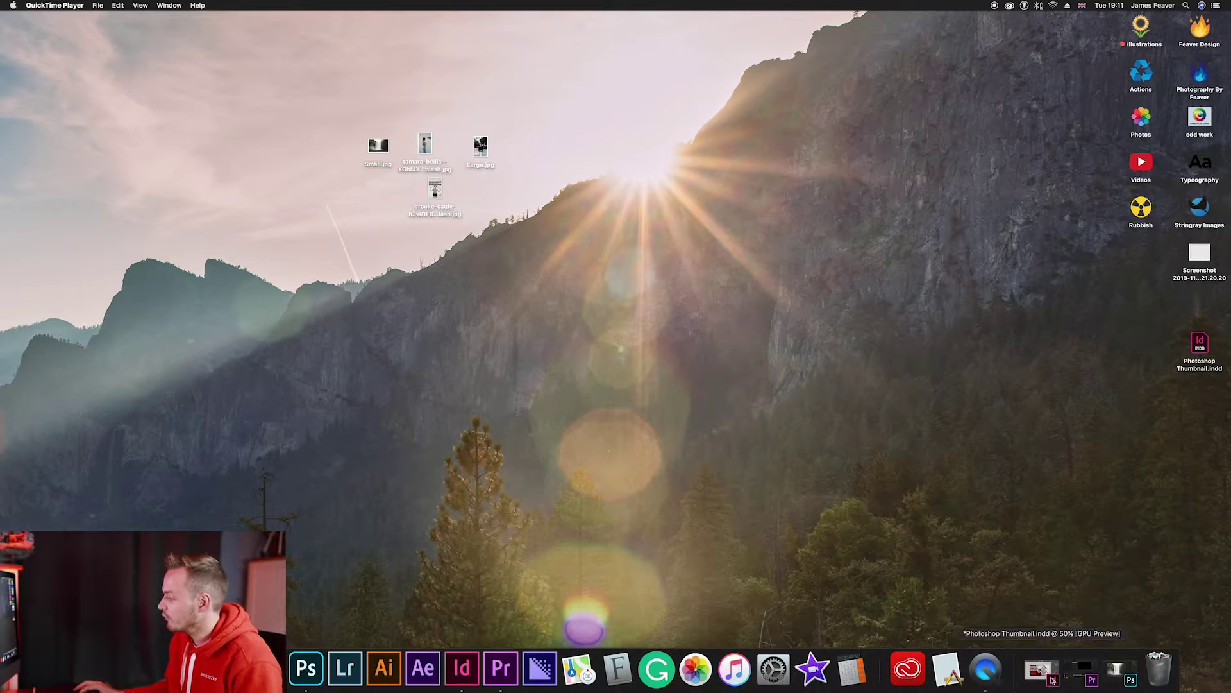
Restore the minimised Photoshop window from the Dock to show the waterfall photo.
left_click(1098, 670)
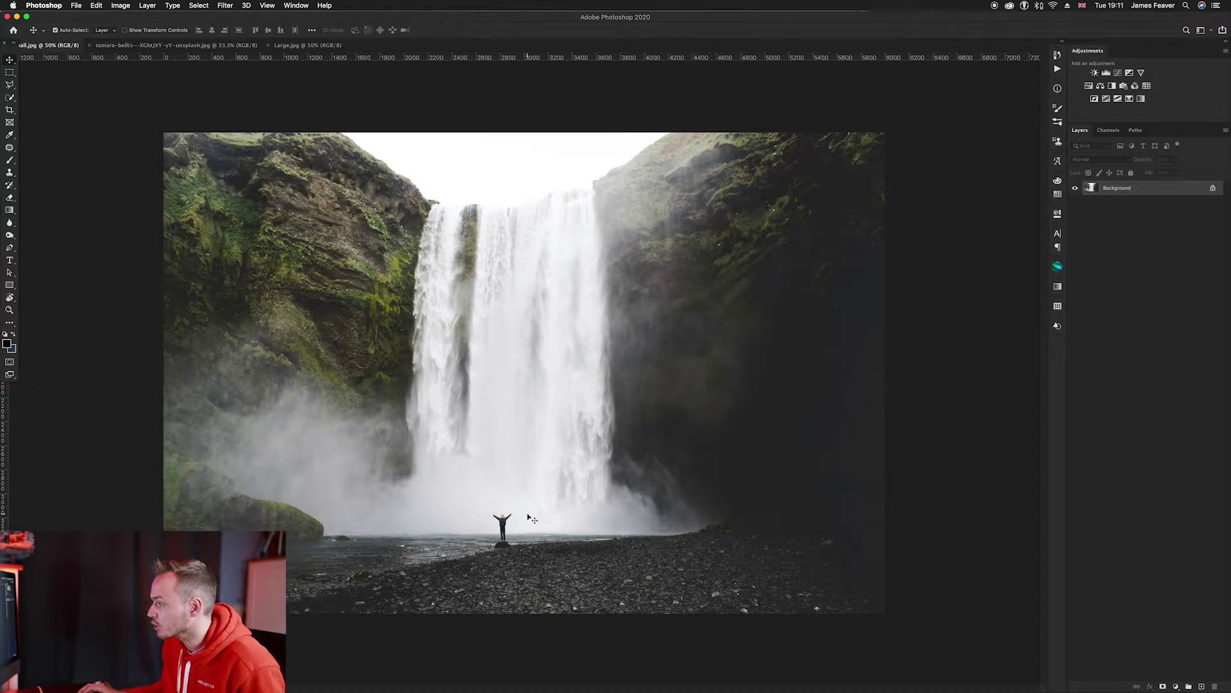
Select the Spot Healing Brush from the healing tools flyout.
scroll(528, 514, "up", 10)
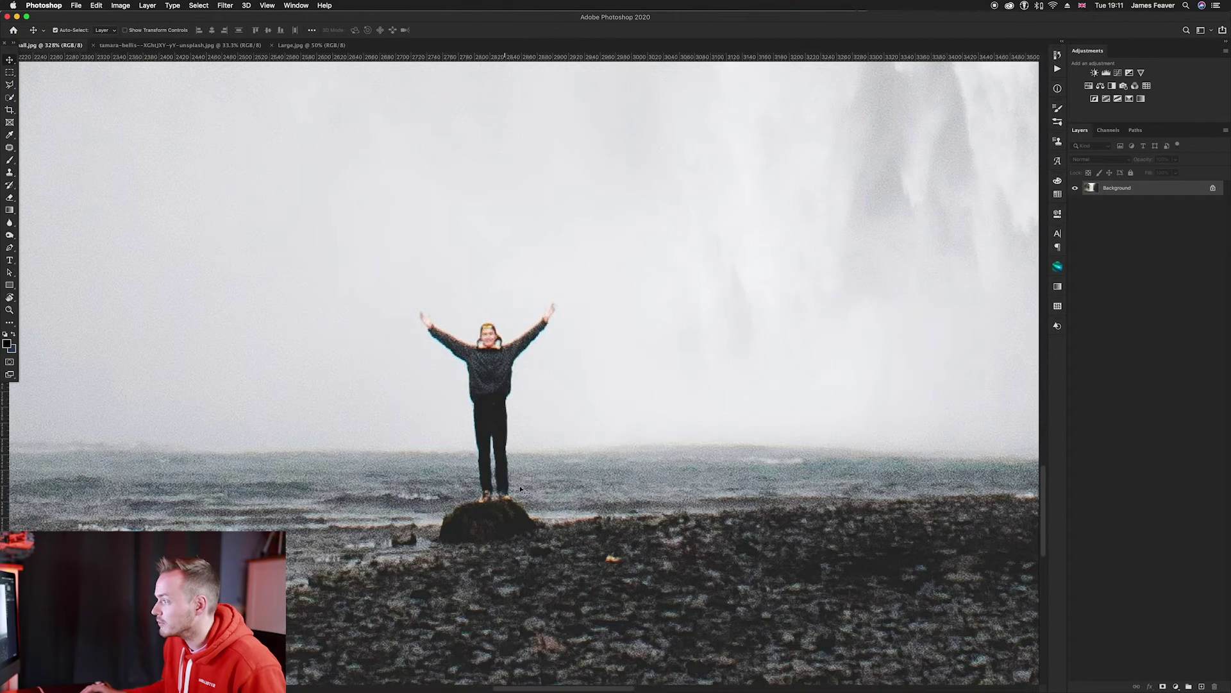
scroll(517, 544, "down", 4)
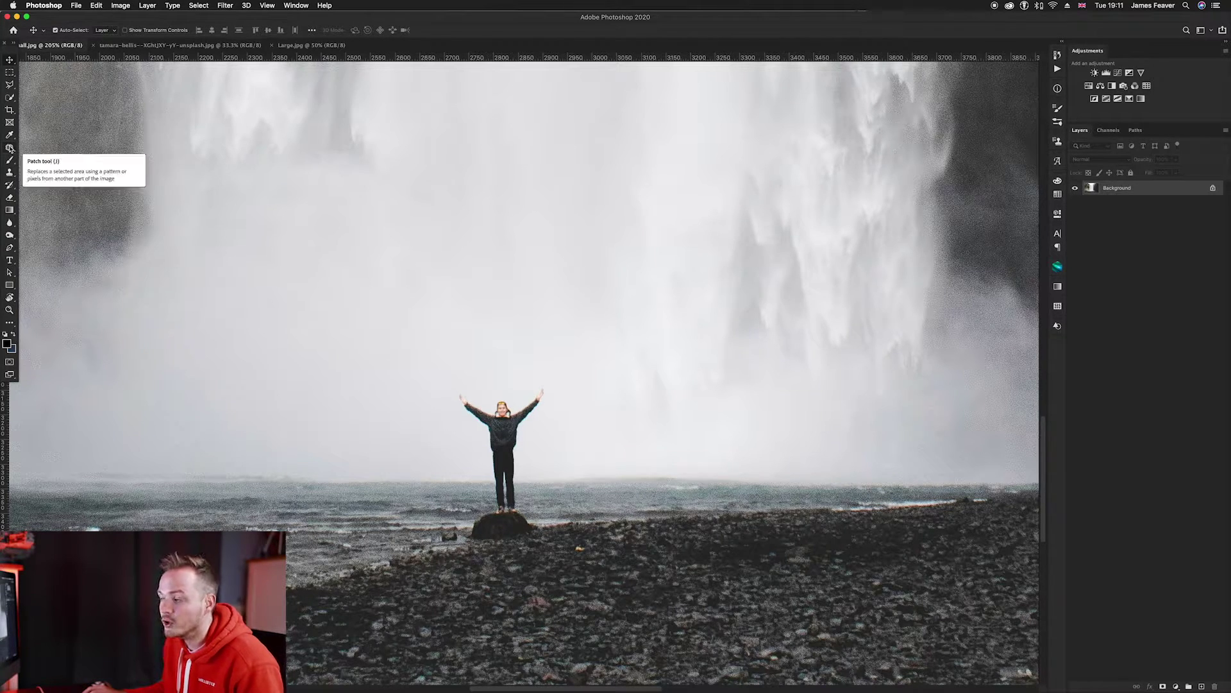
left_click(9, 148)
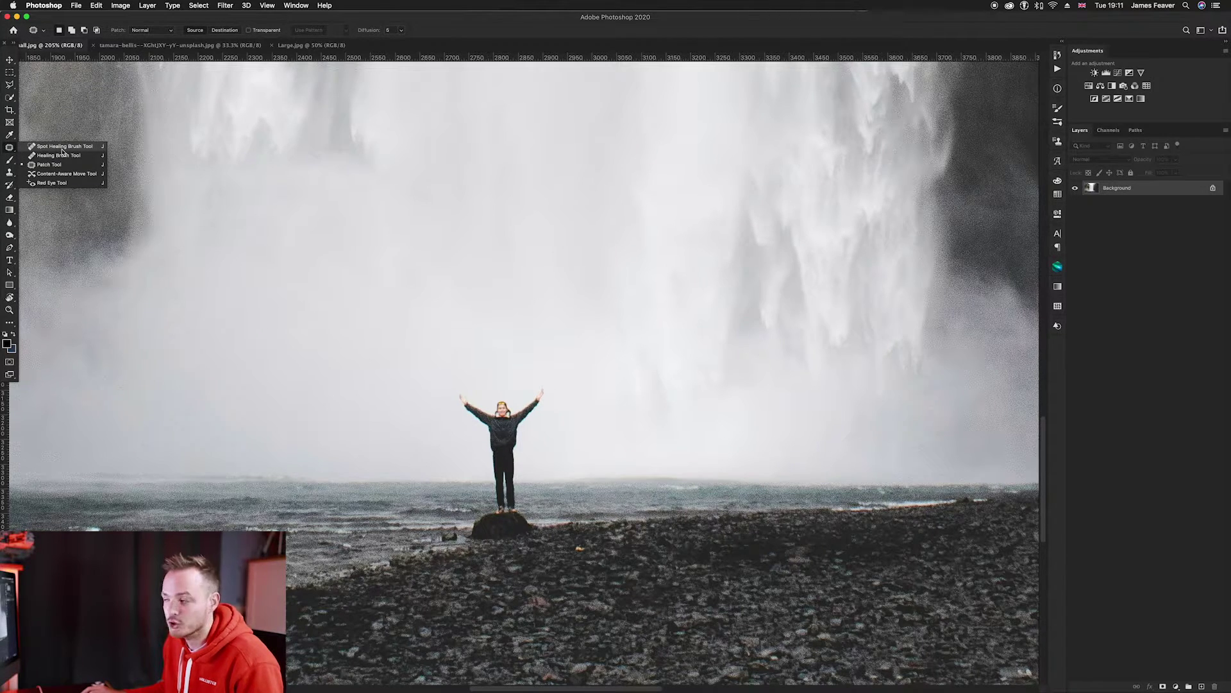
left_click(62, 148)
key("super+r")
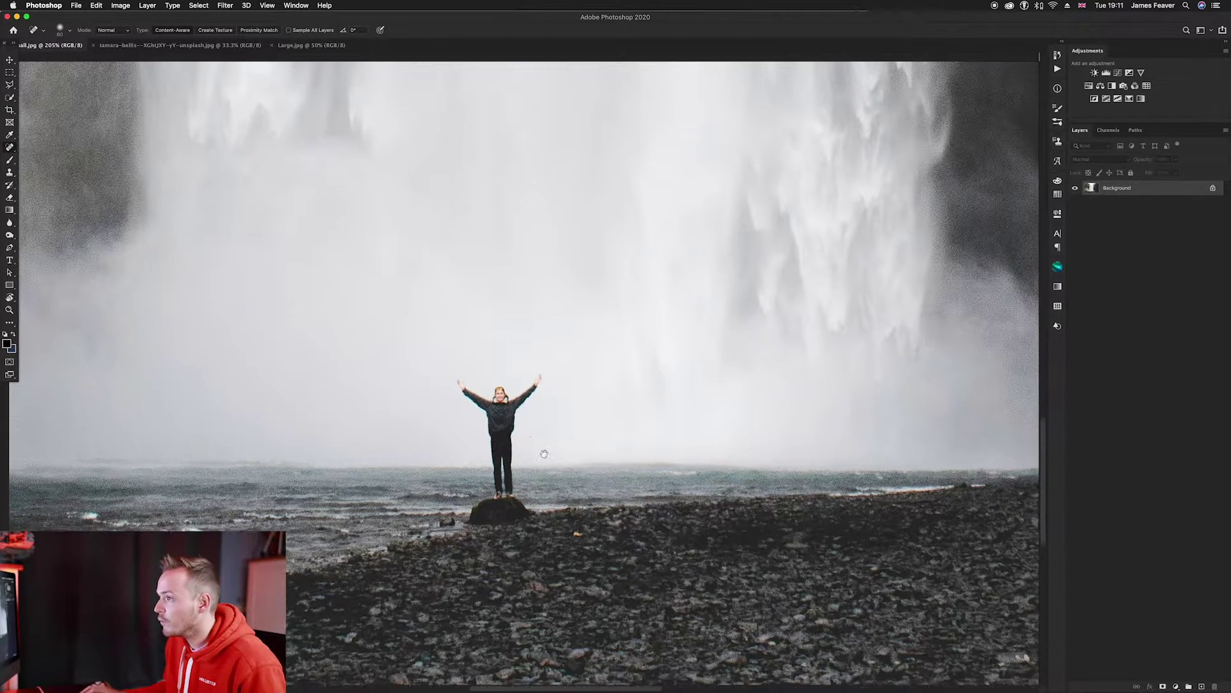
key("super+r")
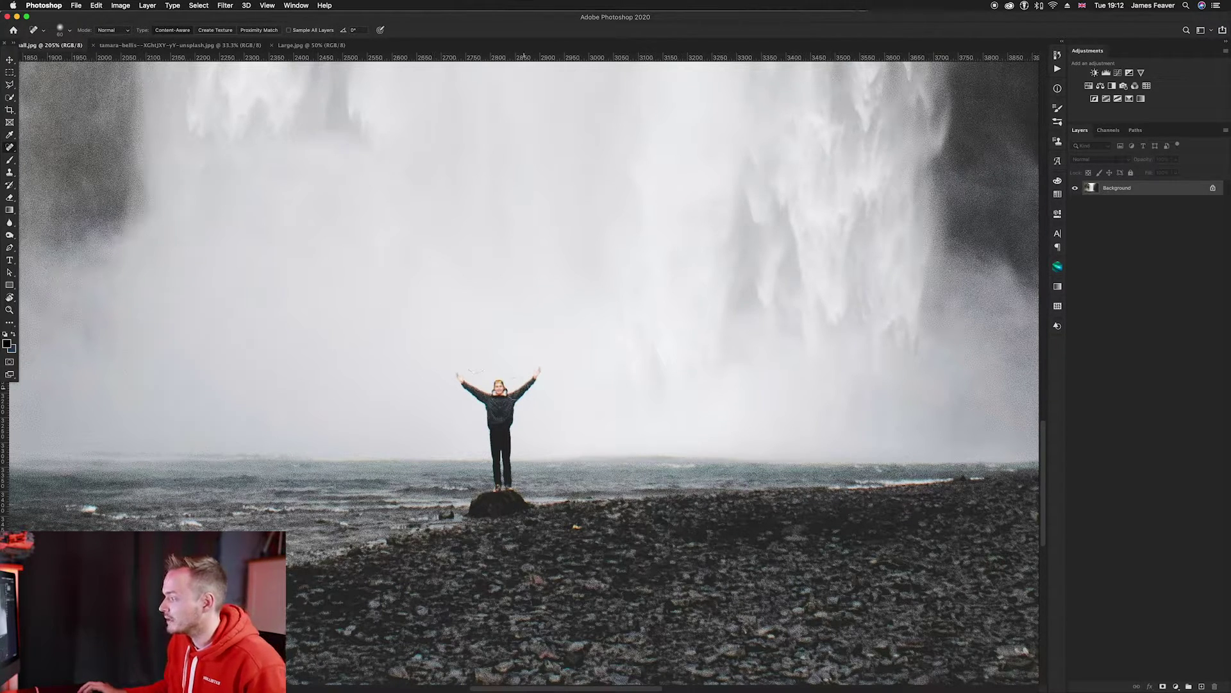
Zoom in and paint out the standing person and rock, then zoom back out to the full waterfall.
scroll(513, 411, "up", 3)
key("super+r")
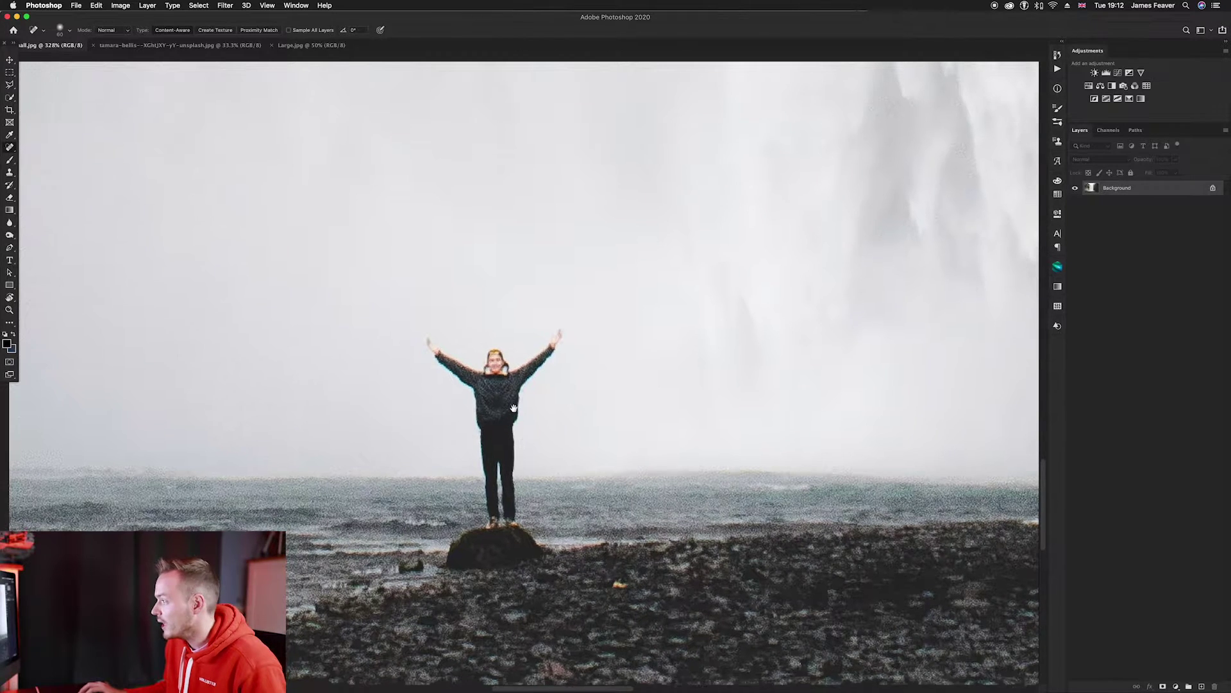
key("super+r")
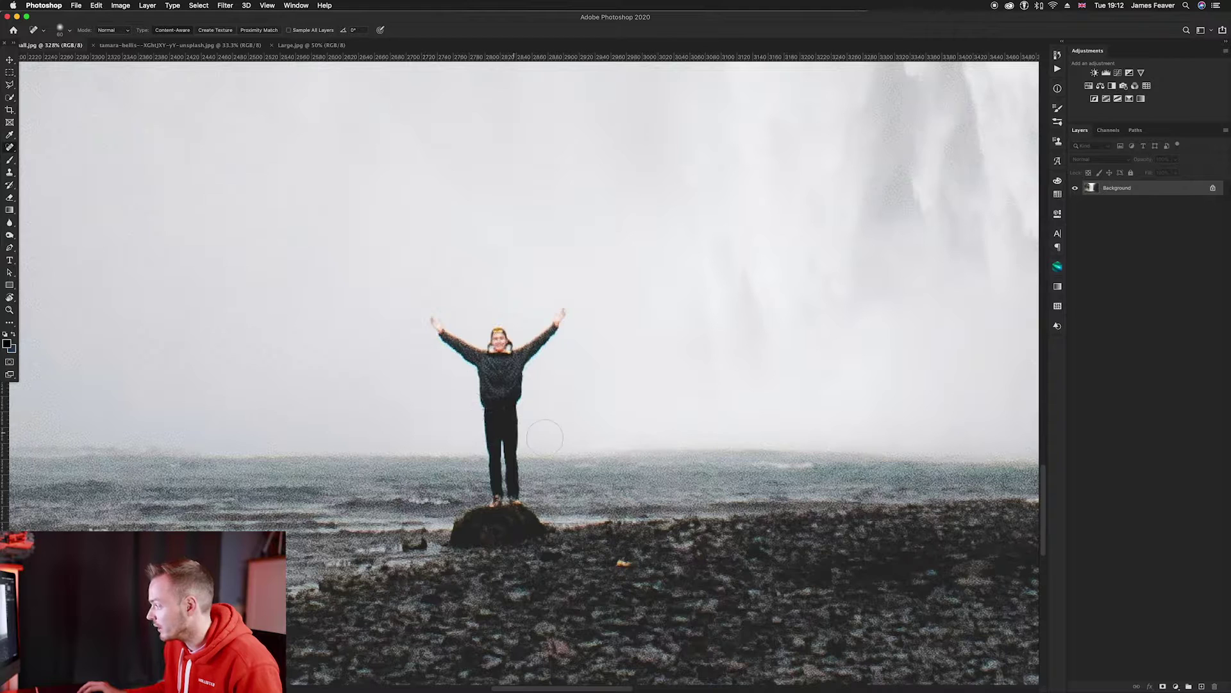
mouse_move(532, 443)
left_mouse_down()
mouse_move(487, 430)
mouse_move(513, 436)
mouse_move(497, 414)
mouse_move(520, 399)
mouse_move(464, 397)
mouse_move(500, 391)
mouse_move(494, 375)
mouse_move(567, 311)
mouse_move(504, 365)
mouse_move(497, 340)
mouse_move(476, 364)
mouse_move(430, 329)
mouse_move(485, 364)
mouse_move(501, 397)
mouse_move(490, 468)
mouse_move(525, 473)
mouse_move(478, 476)
mouse_move(513, 478)
mouse_move(478, 491)
mouse_move(510, 492)
mouse_move(447, 519)
mouse_move(457, 532)
mouse_move(565, 526)
mouse_move(516, 516)
mouse_move(497, 482)
mouse_move(492, 529)
mouse_move(524, 511)
mouse_move(501, 378)
mouse_move(479, 439)
mouse_move(492, 352)
mouse_move(527, 327)
left_mouse_up()
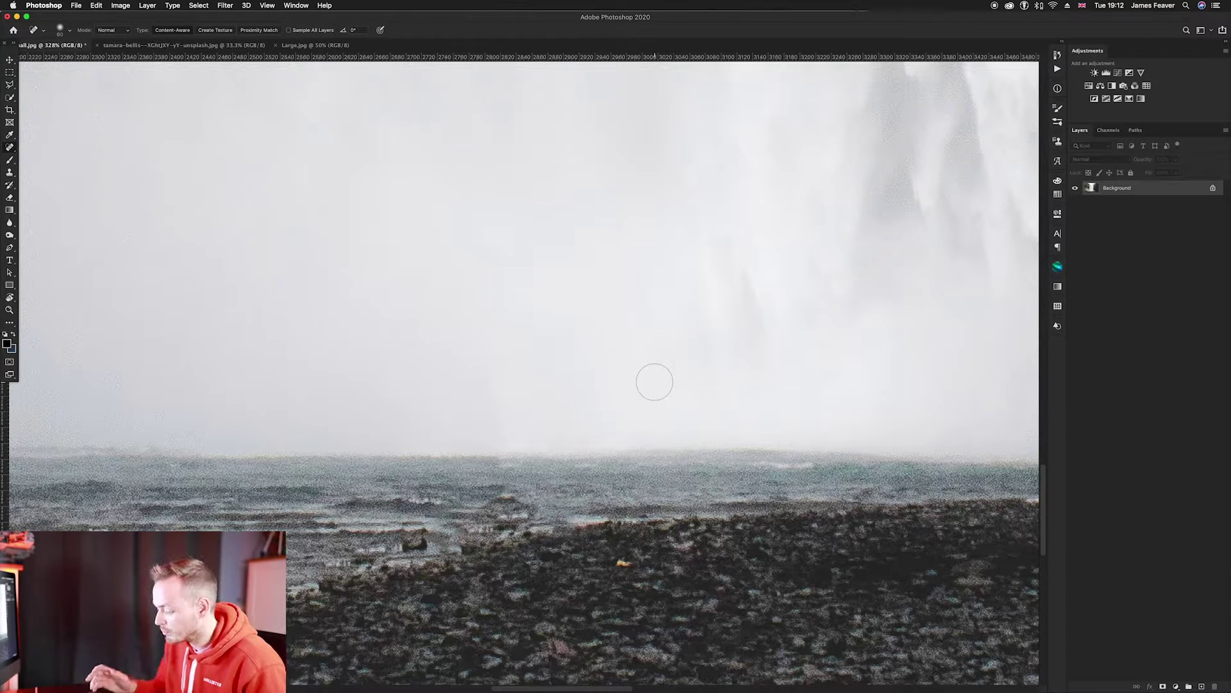
key("super+minus")
key("super+minus")
key("super+minus")
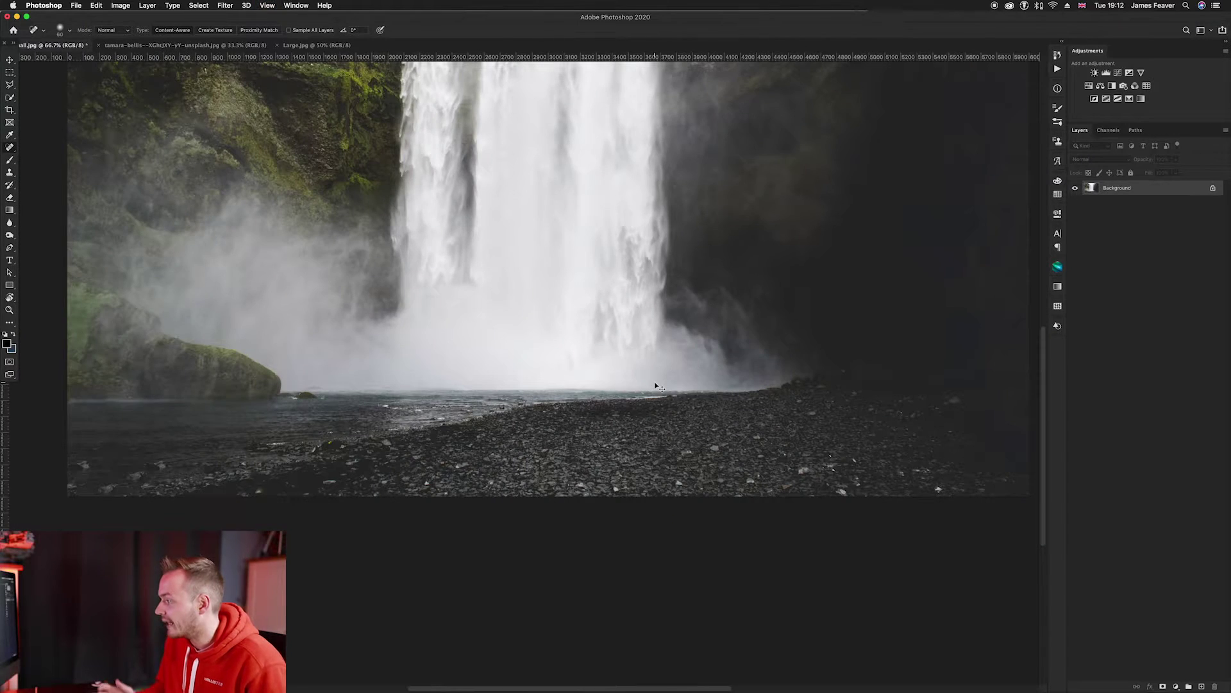
key("super+minus")
key("super+minus")
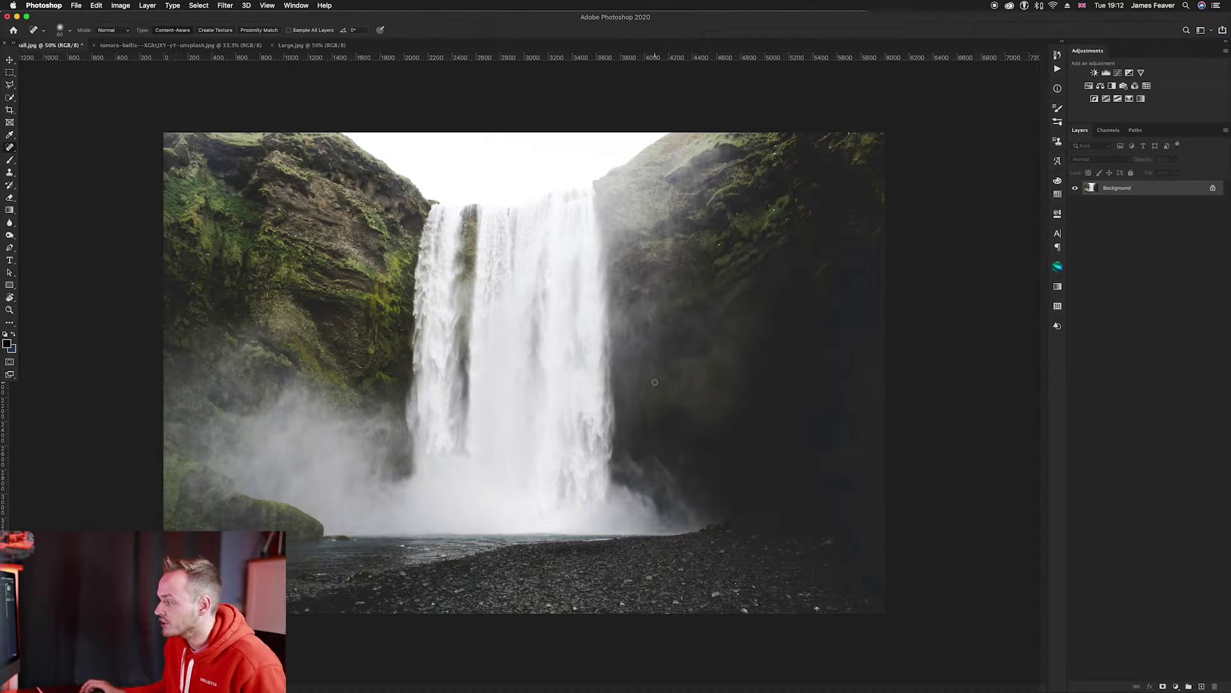
Zoom the striped-top photo to 53.3% and pan to frame the white diagonal wall.
scroll(533, 527, "up", 3)
scroll(534, 528, "up", 2)
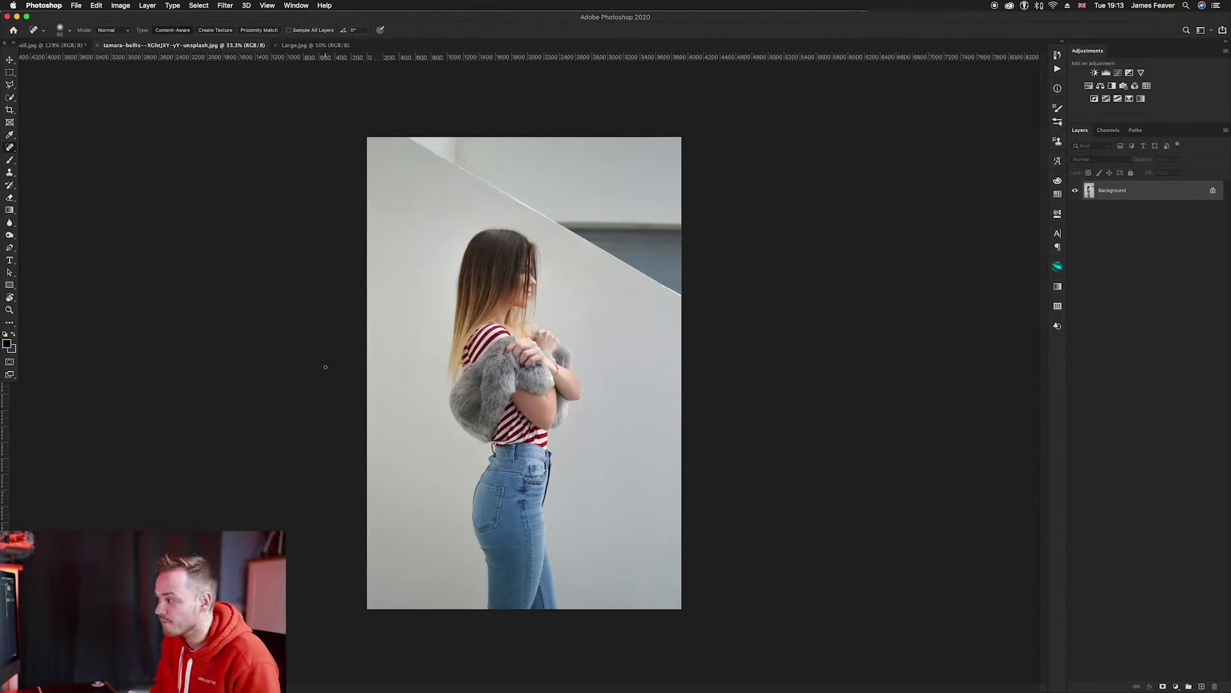
scroll(532, 262, "up", 2)
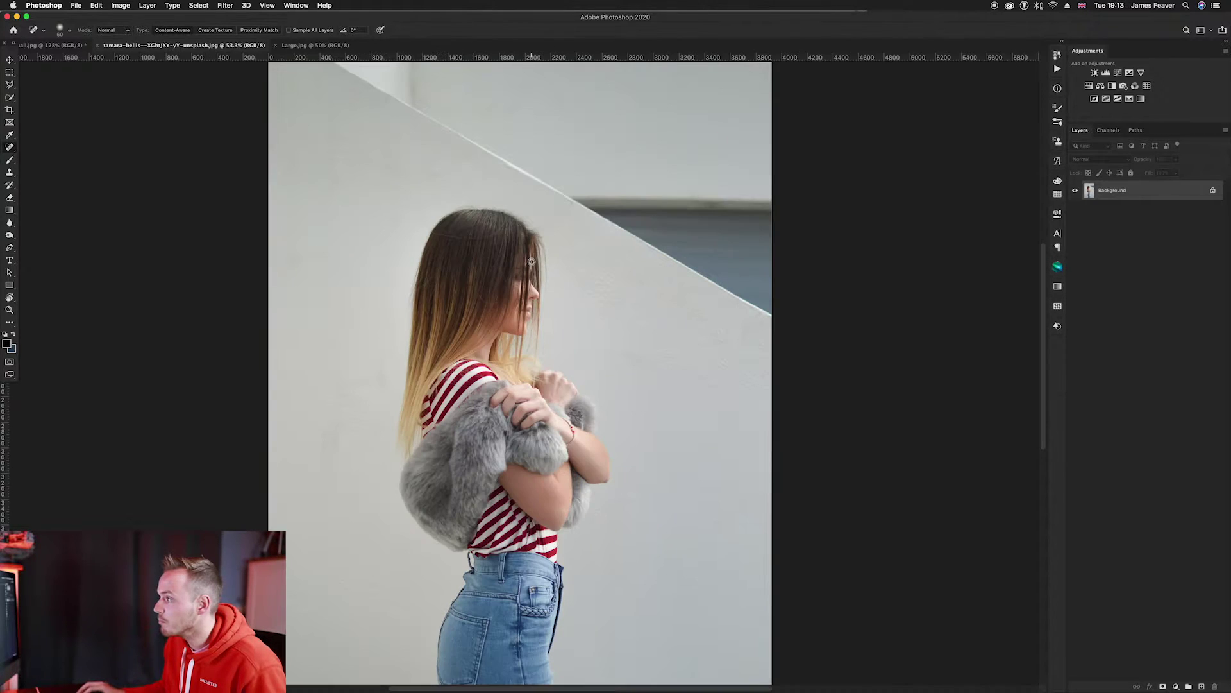
scroll(546, 289, "up", 3)
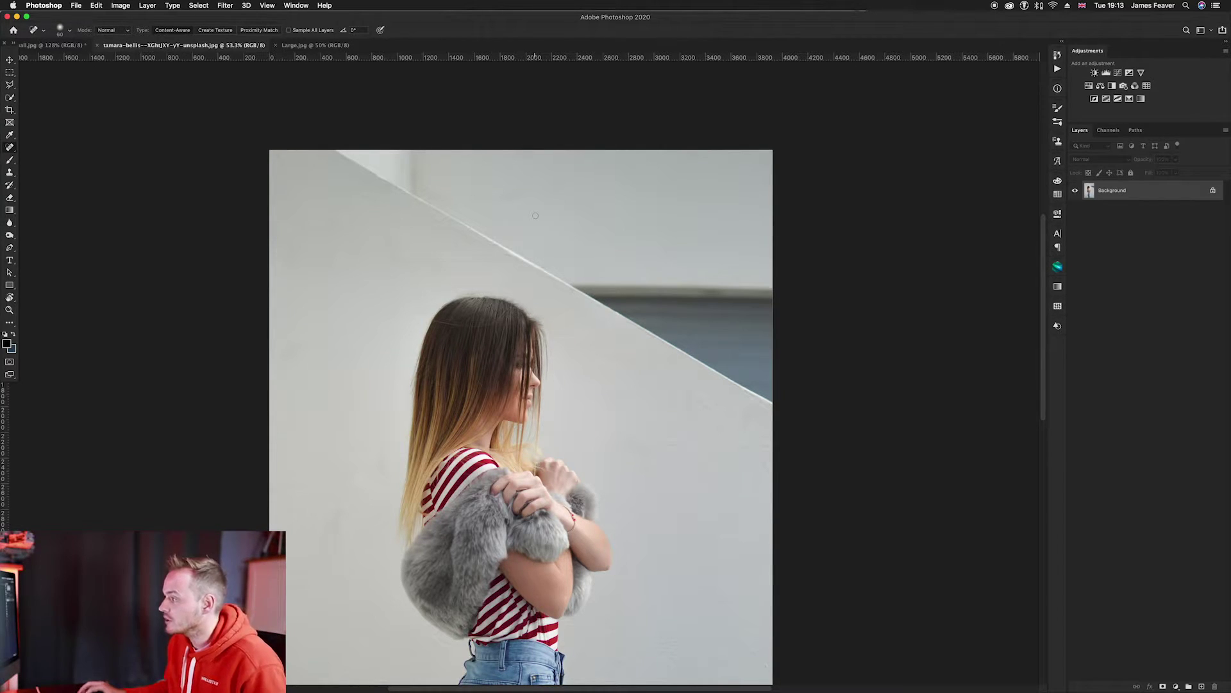
left_click_drag(634, 316, 610, 293)
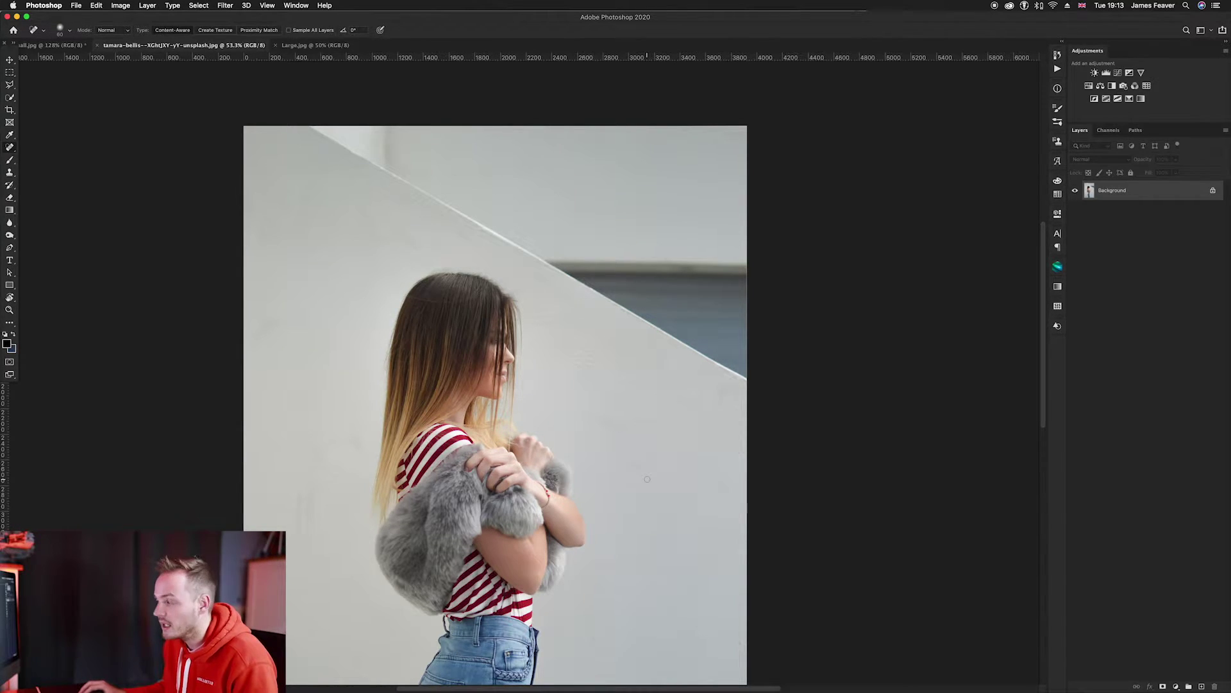
scroll(647, 479, "down", 1)
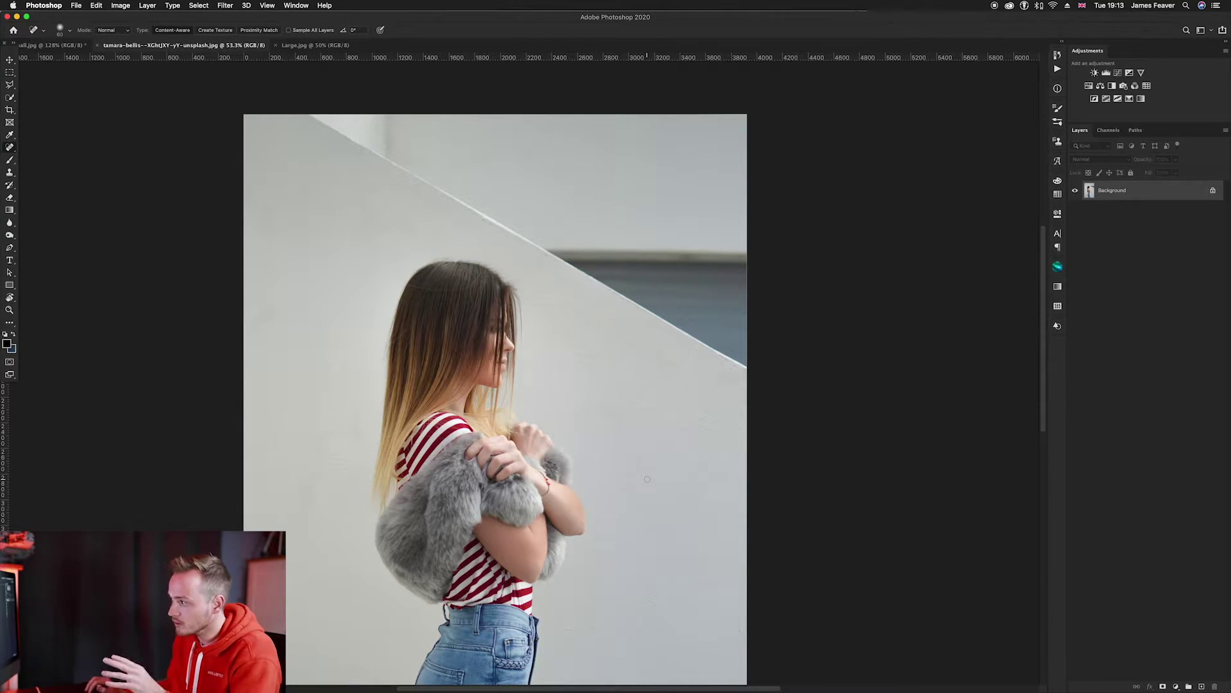
scroll(647, 479, "down", 1)
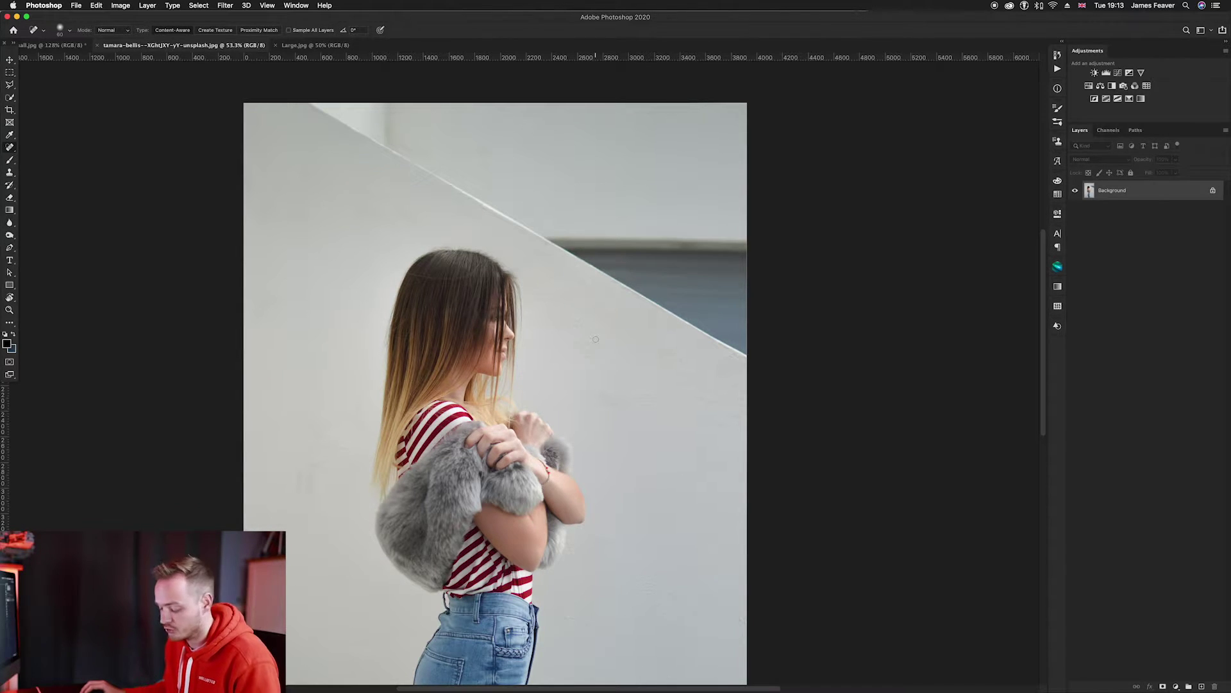
key("l")
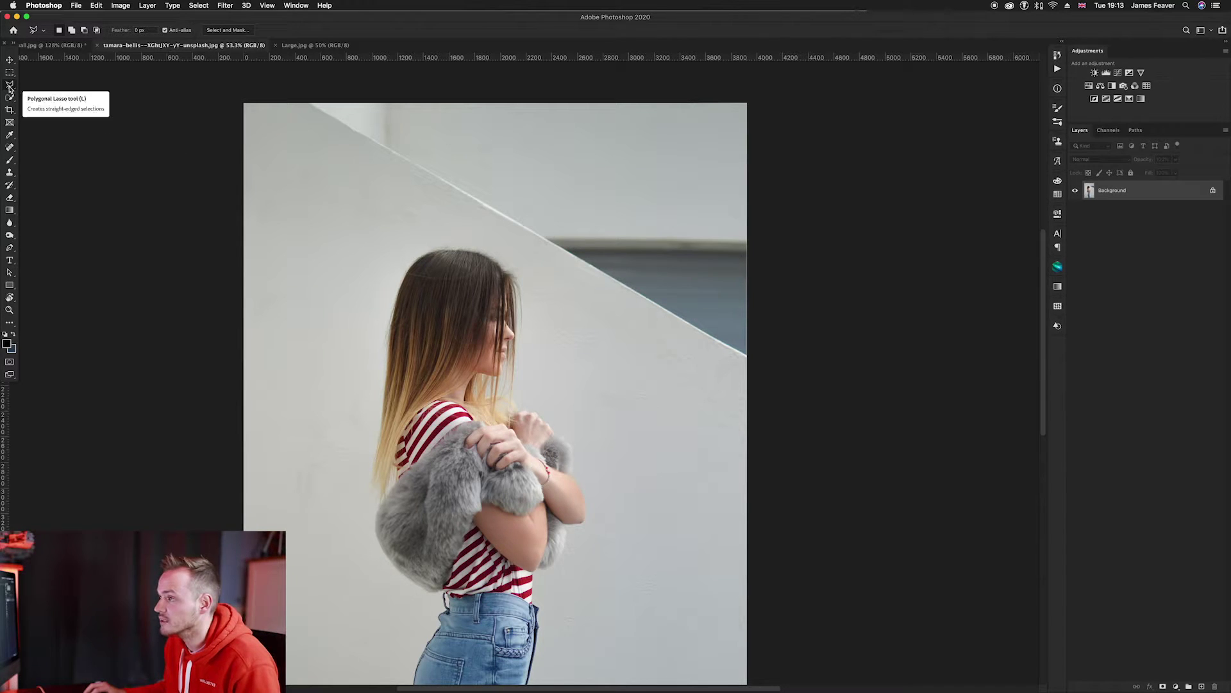
Draw a polygonal selection above the wall's diagonal edge and open Edit > Content-Aware Fill.
left_click(281, 95)
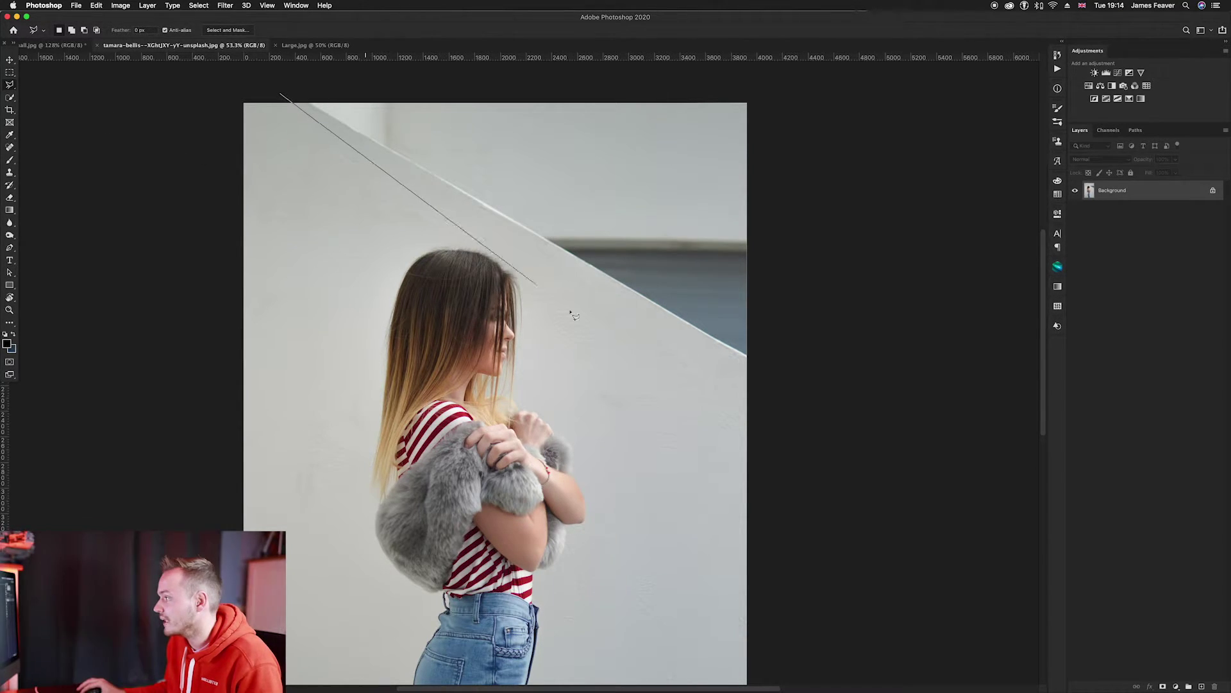
left_click(812, 405)
left_click(786, 82)
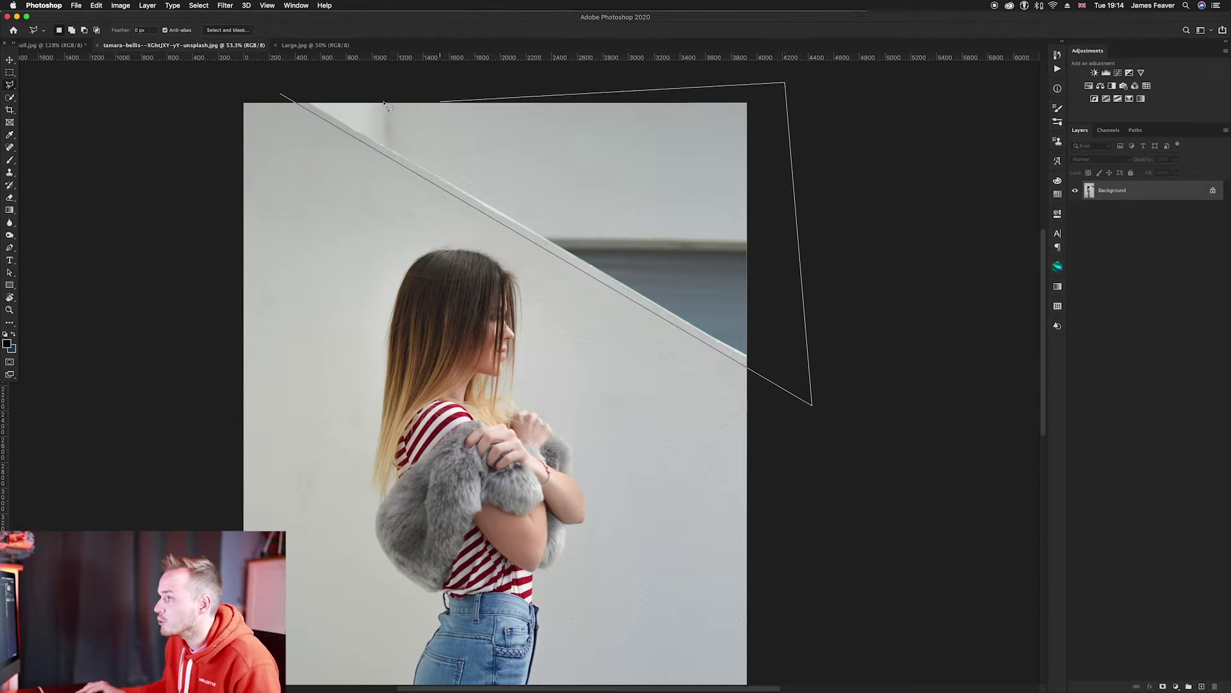
left_click(282, 96)
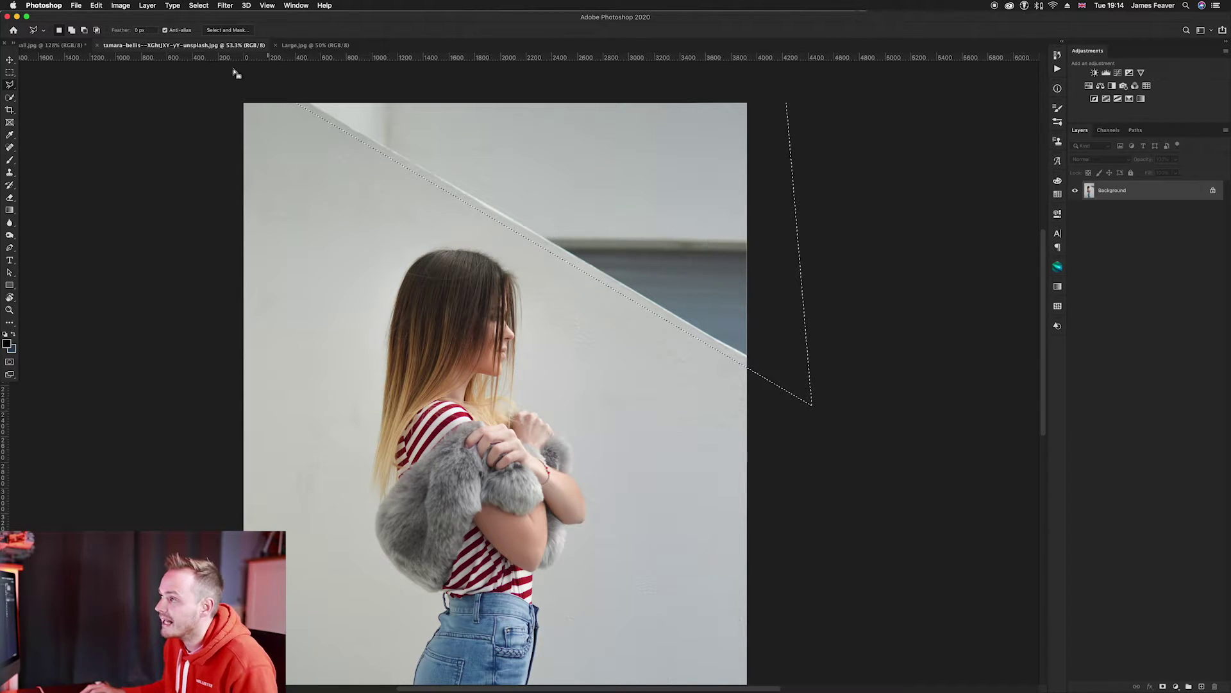
left_click(96, 5)
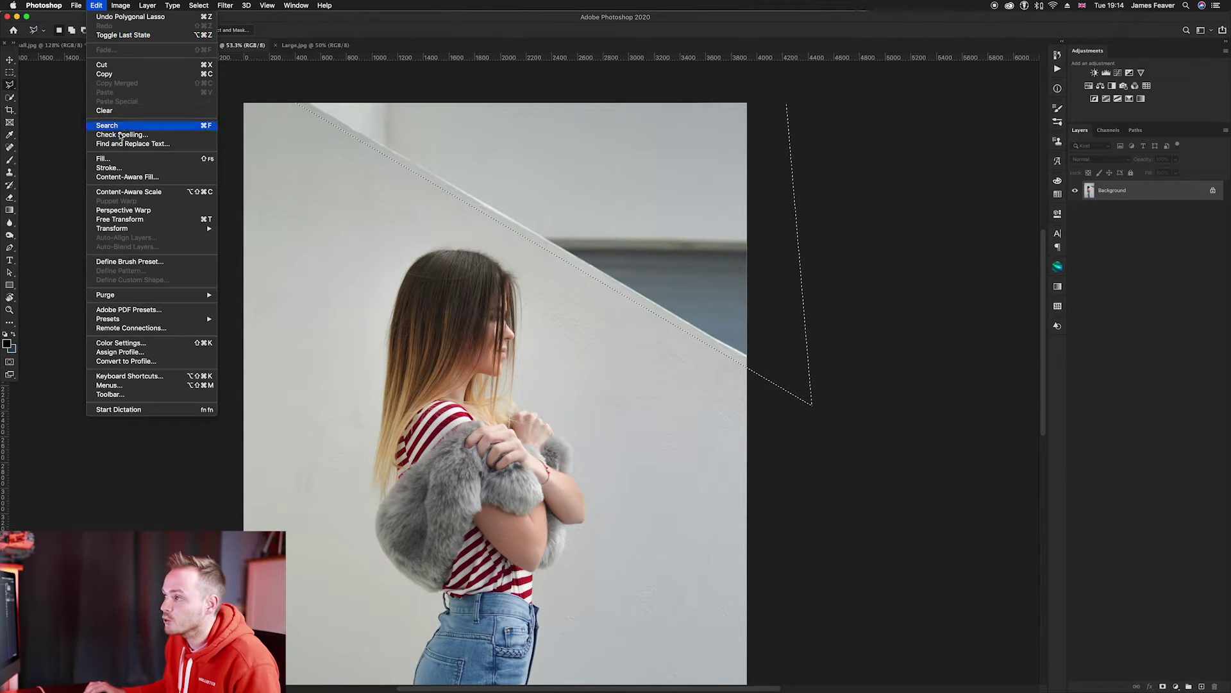
left_click(120, 179)
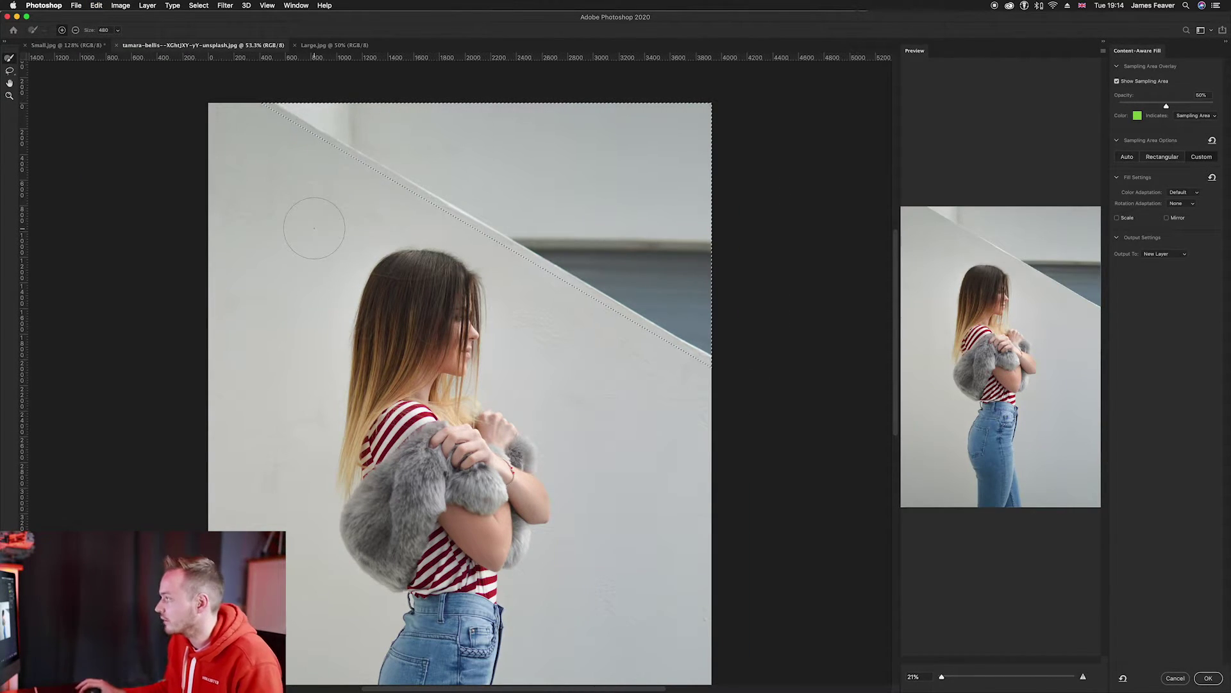
Switch Content-Aware Fill to a custom sampling area and pan up to the wall top.
left_click(1130, 158)
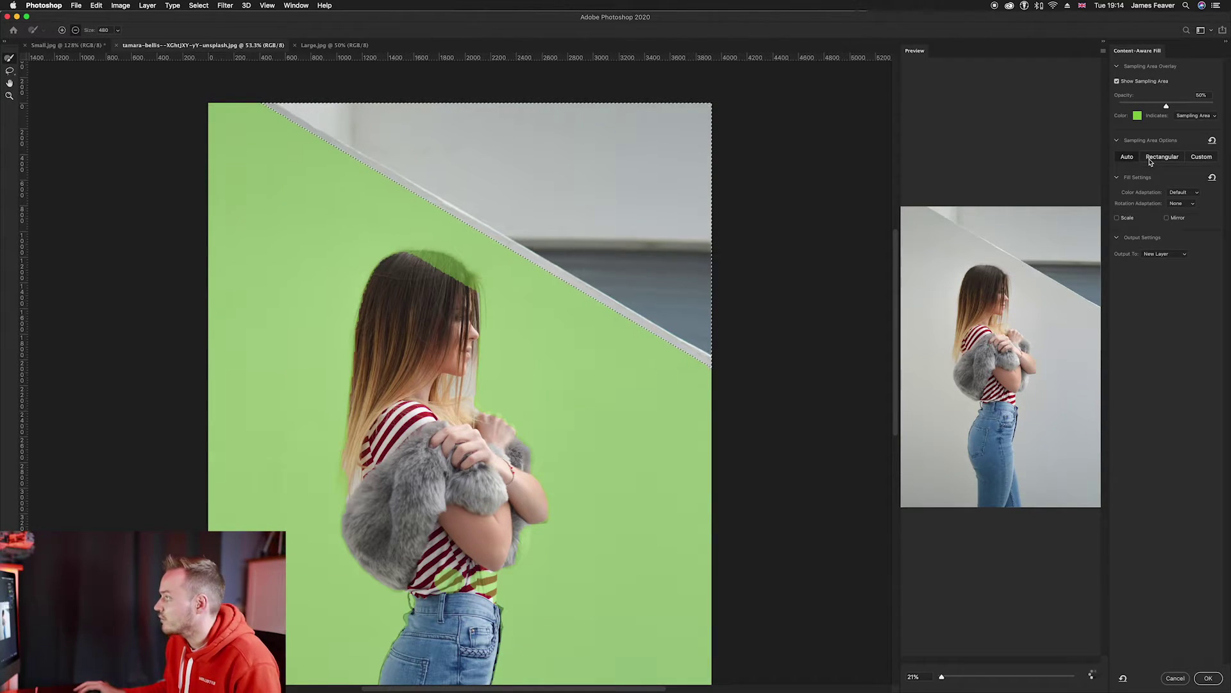
left_click(1197, 161)
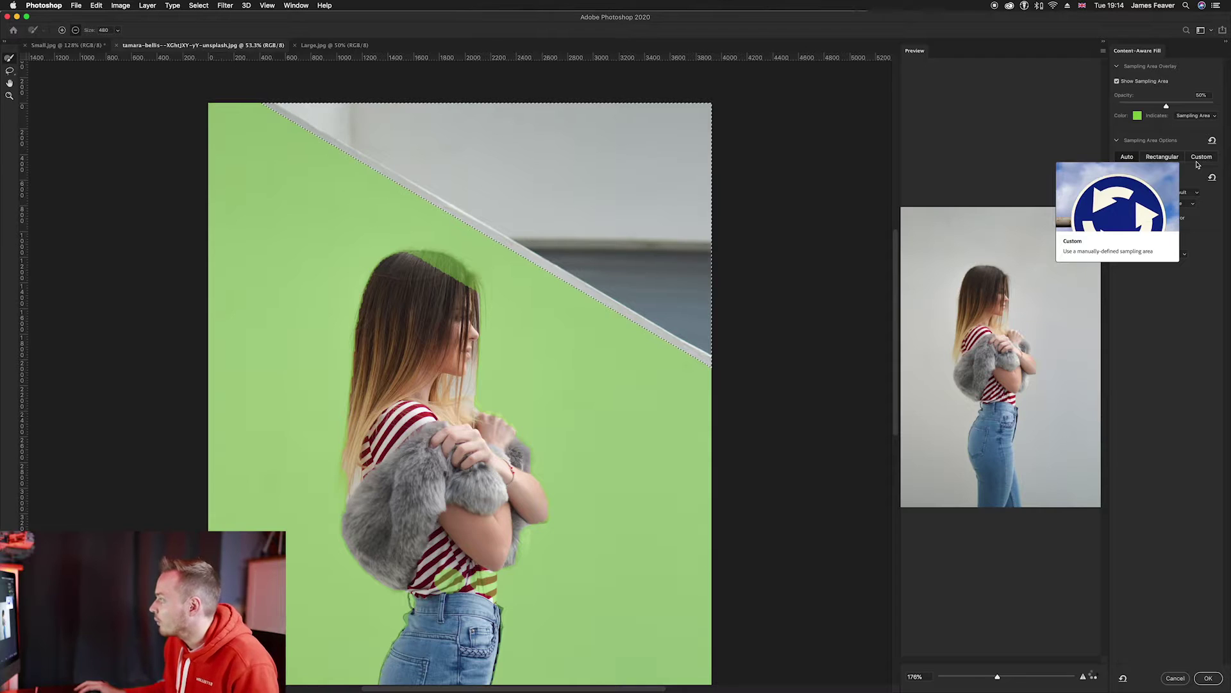
left_click(1196, 162)
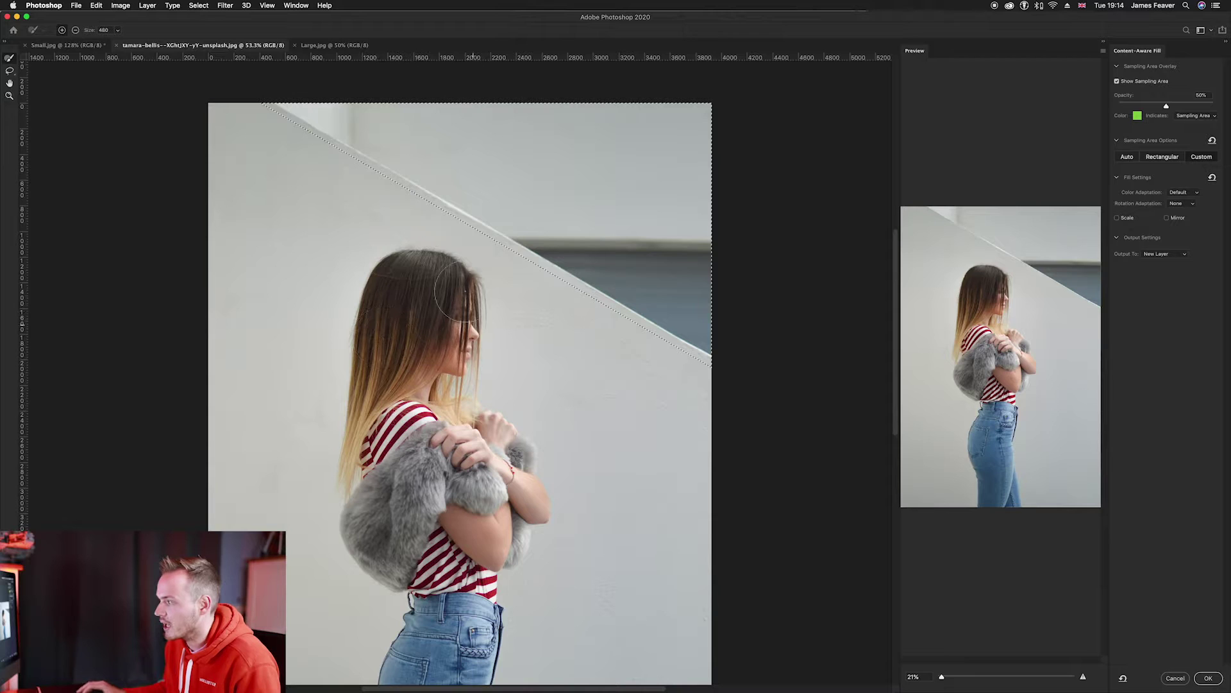
key("super+r")
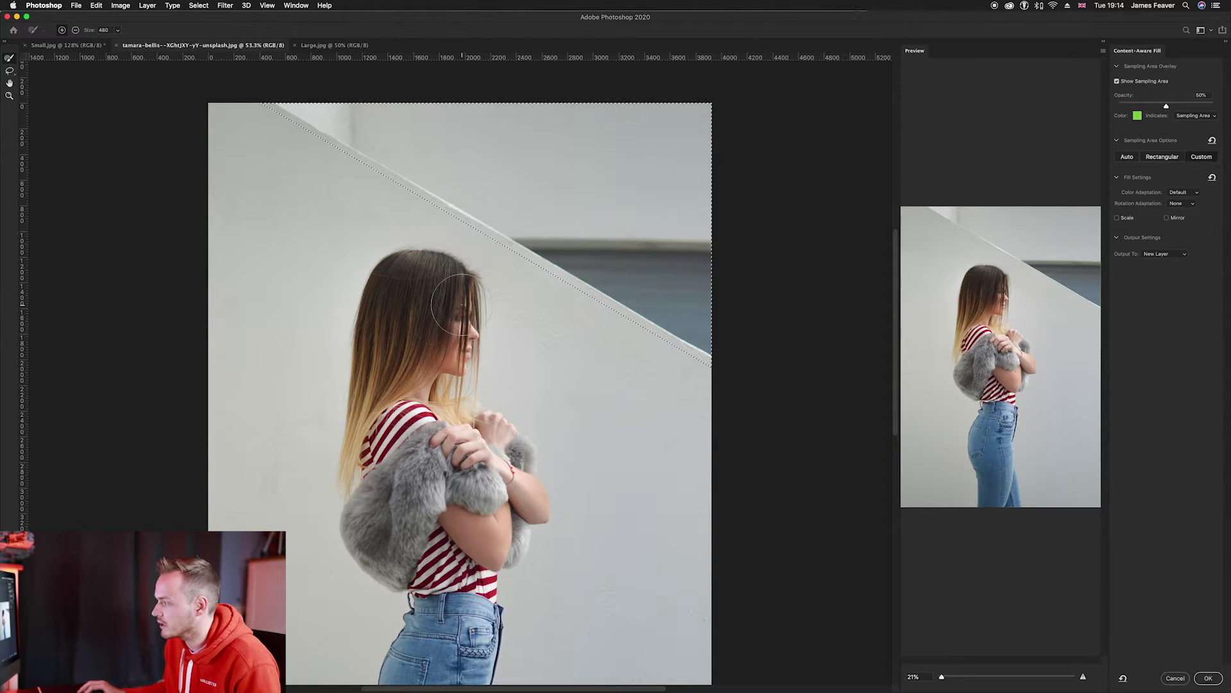
left_click_drag(471, 344, 469, 292)
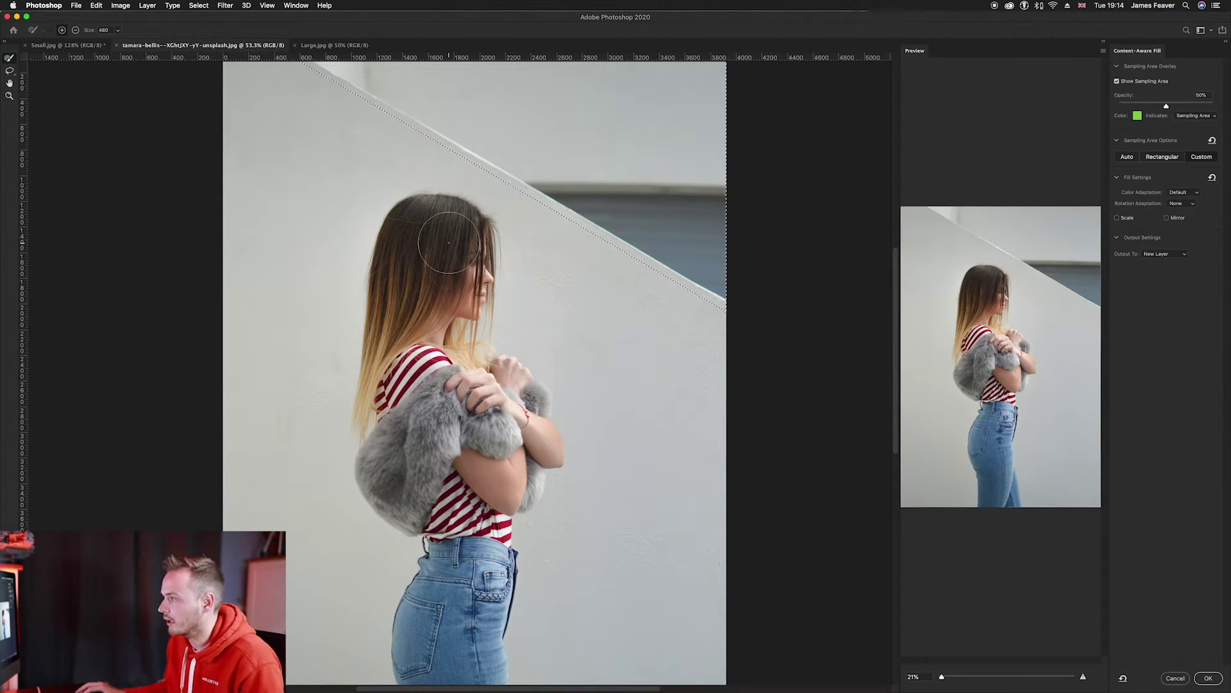
left_click_drag(441, 208, 440, 264)
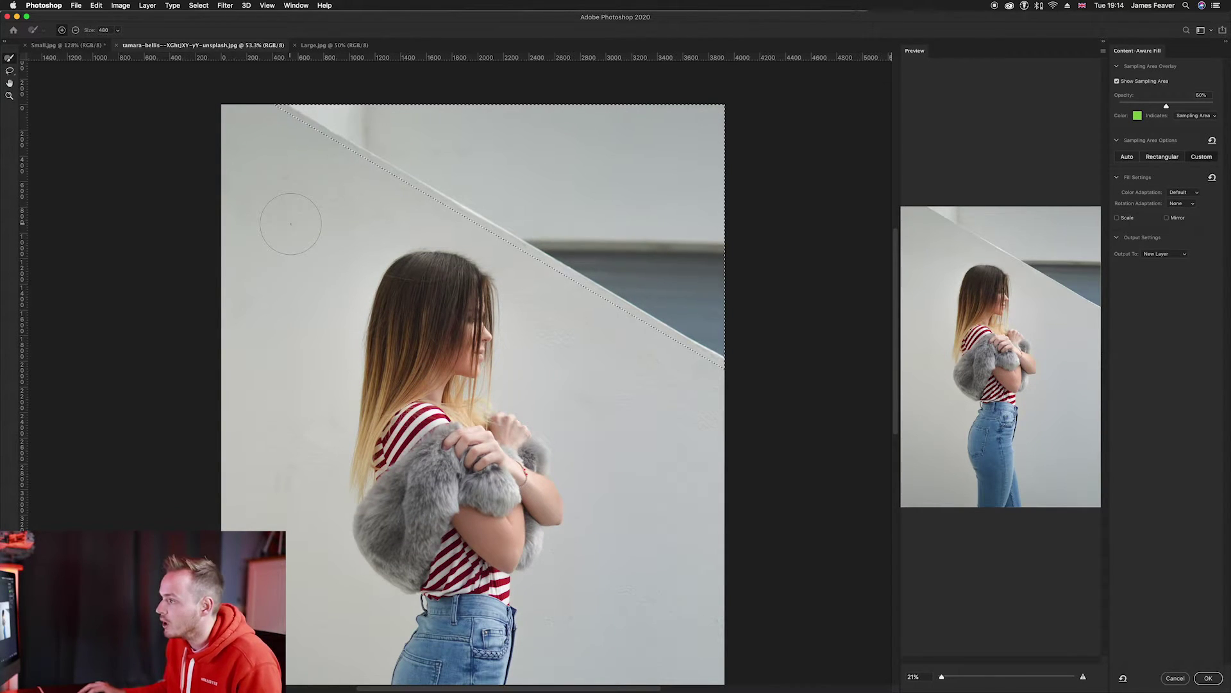
Paint the sampling area over the plain wall around the diagonal edge and output to a new layer.
mouse_move(236, 204)
left_mouse_down()
mouse_move(323, 210)
mouse_move(295, 221)
left_mouse_up()
mouse_move(218, 241)
left_mouse_down()
mouse_move(255, 251)
mouse_move(333, 247)
left_mouse_up()
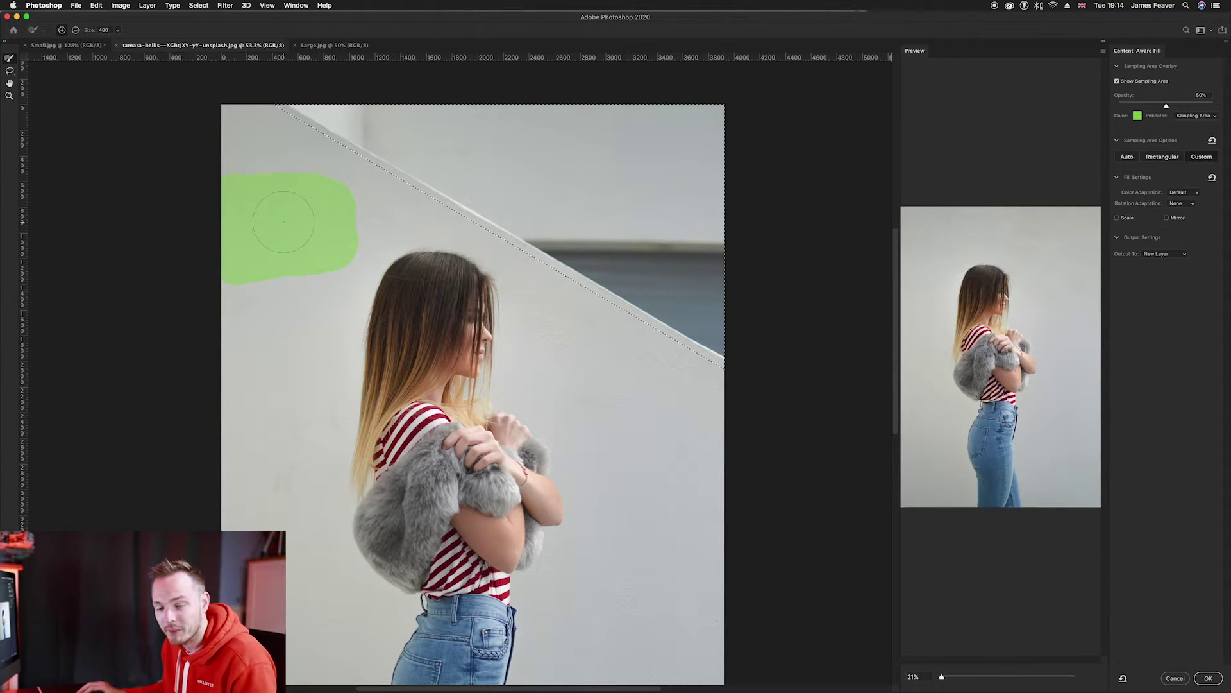
mouse_move(234, 283)
left_mouse_down()
mouse_move(231, 297)
mouse_move(302, 282)
mouse_move(313, 186)
left_mouse_up()
left_click_drag(216, 107, 301, 122)
mouse_move(374, 178)
left_mouse_down()
mouse_move(535, 247)
mouse_move(586, 307)
left_mouse_up()
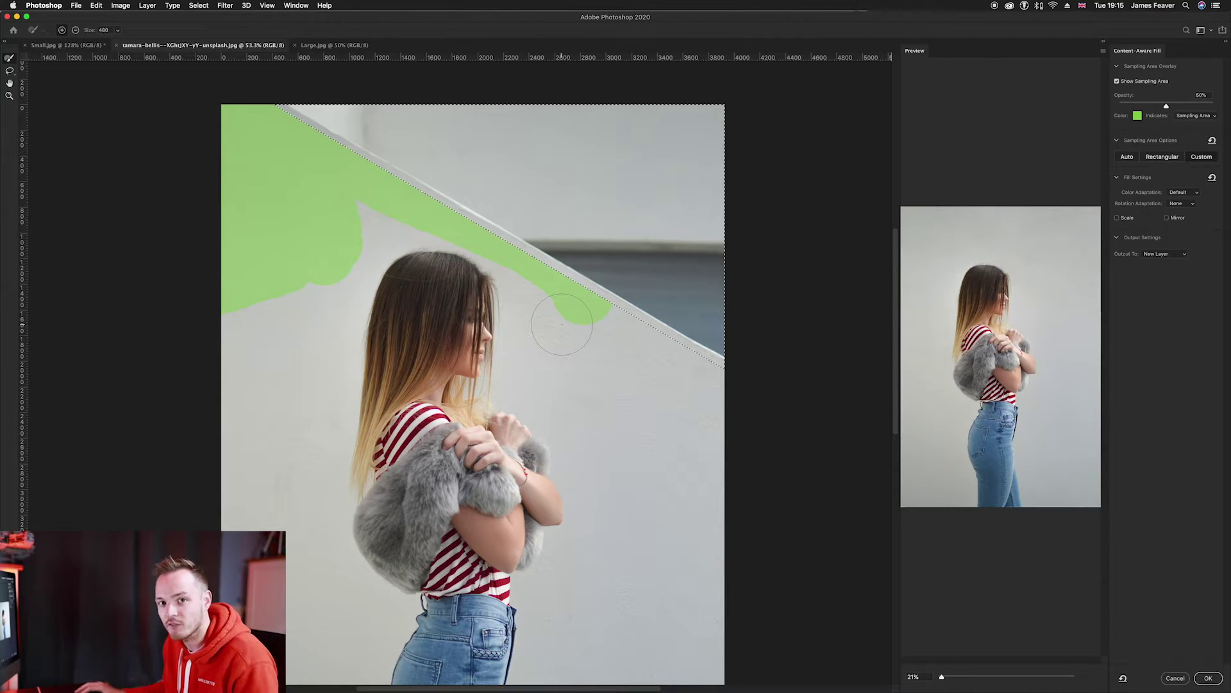
mouse_move(562, 324)
left_mouse_down()
mouse_move(547, 354)
mouse_move(559, 391)
mouse_move(581, 396)
mouse_move(572, 404)
mouse_move(601, 335)
mouse_move(629, 321)
mouse_move(702, 378)
mouse_move(651, 383)
mouse_move(715, 432)
mouse_move(701, 452)
mouse_move(610, 411)
mouse_move(604, 431)
mouse_move(697, 470)
mouse_move(673, 429)
left_mouse_up()
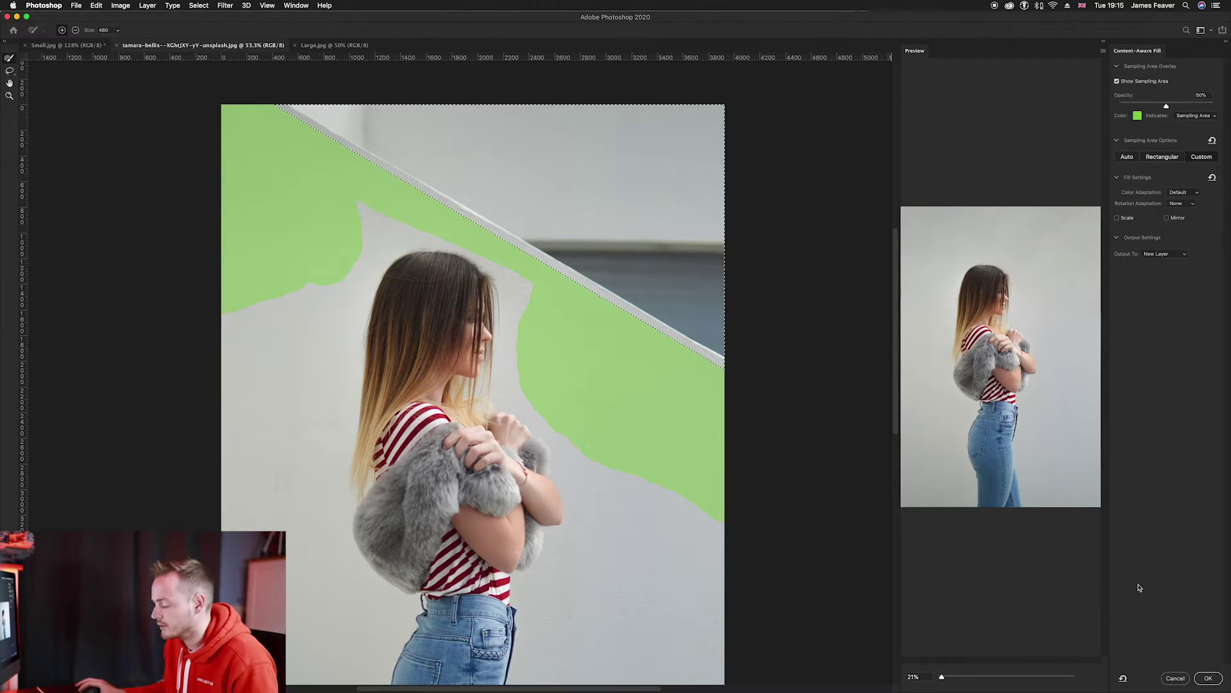
left_click(1208, 678)
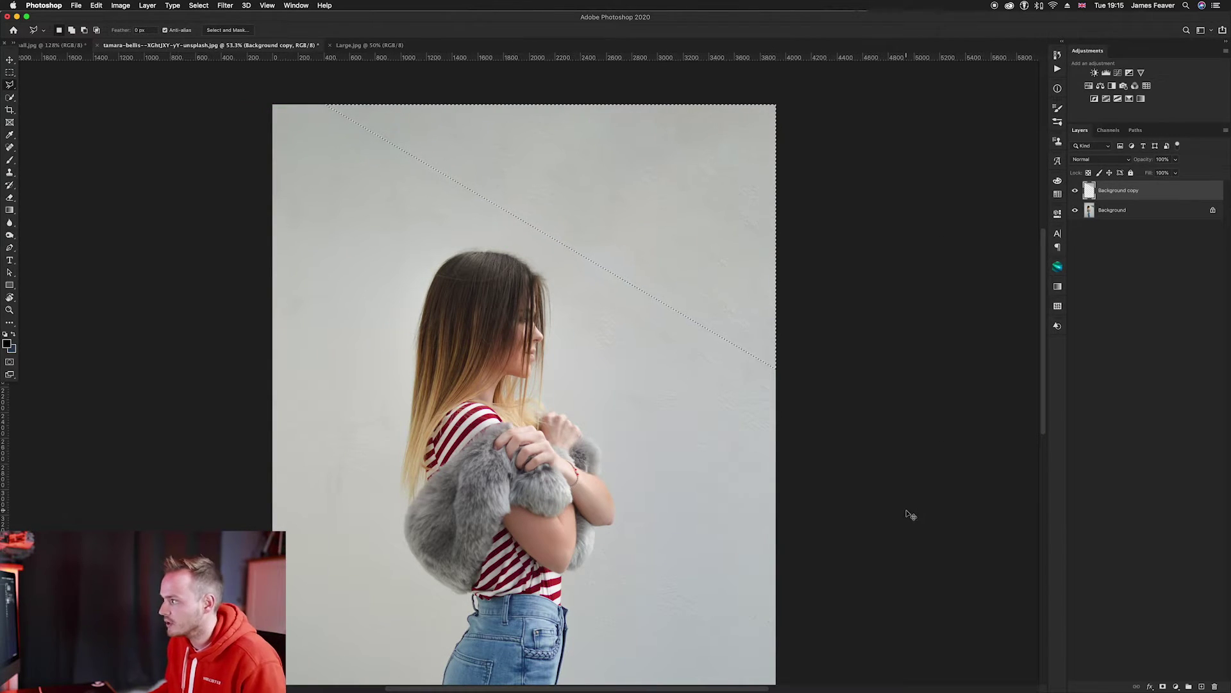
Deselect, zoom out, and toggle the Background copy layer off and on to compare.
key("super+d")
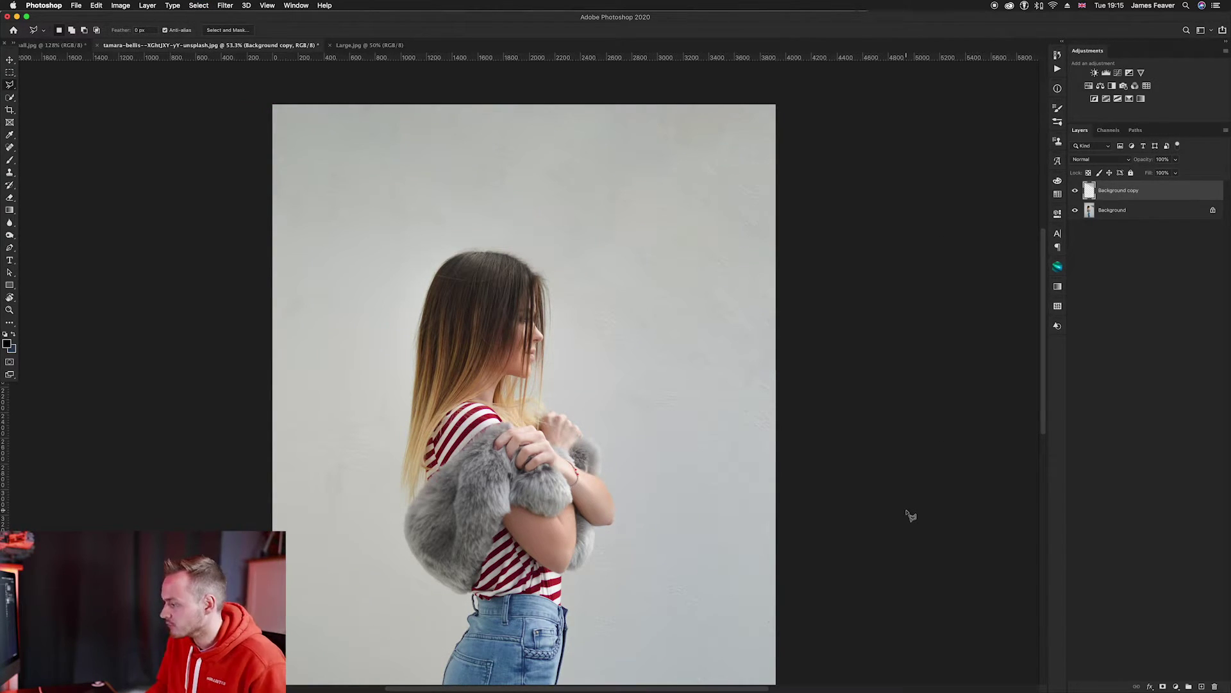
key("super+minus")
key("super+minus")
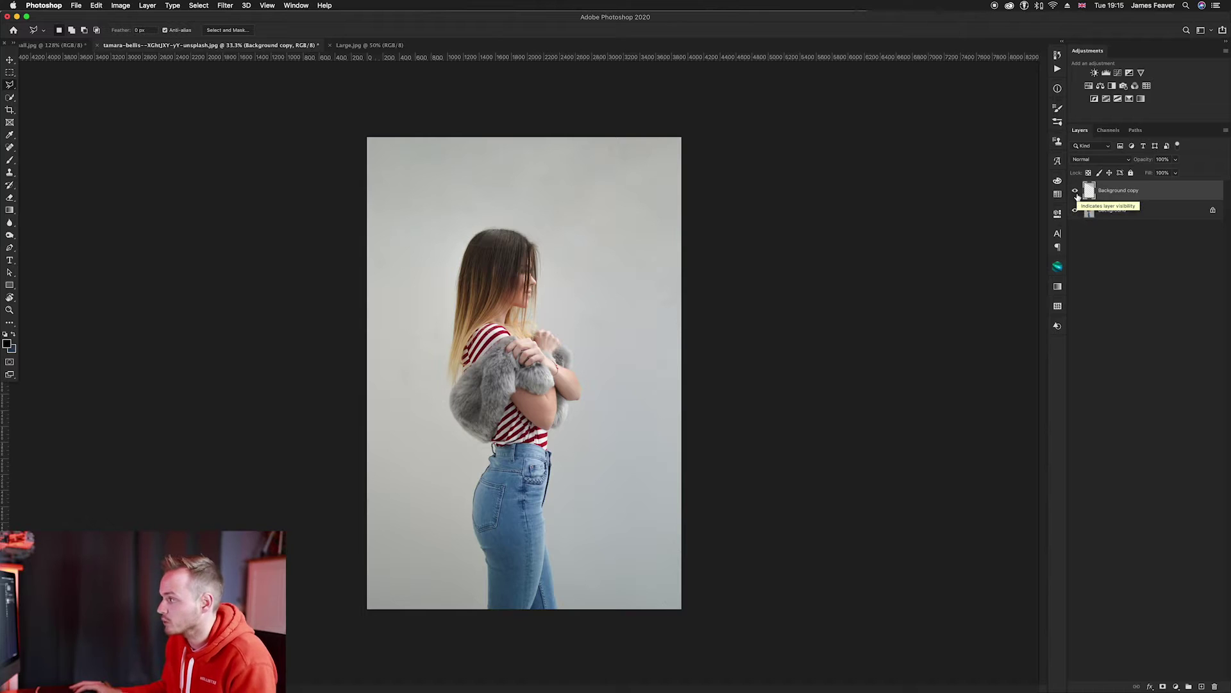
left_click(1076, 191)
left_click(1076, 191)
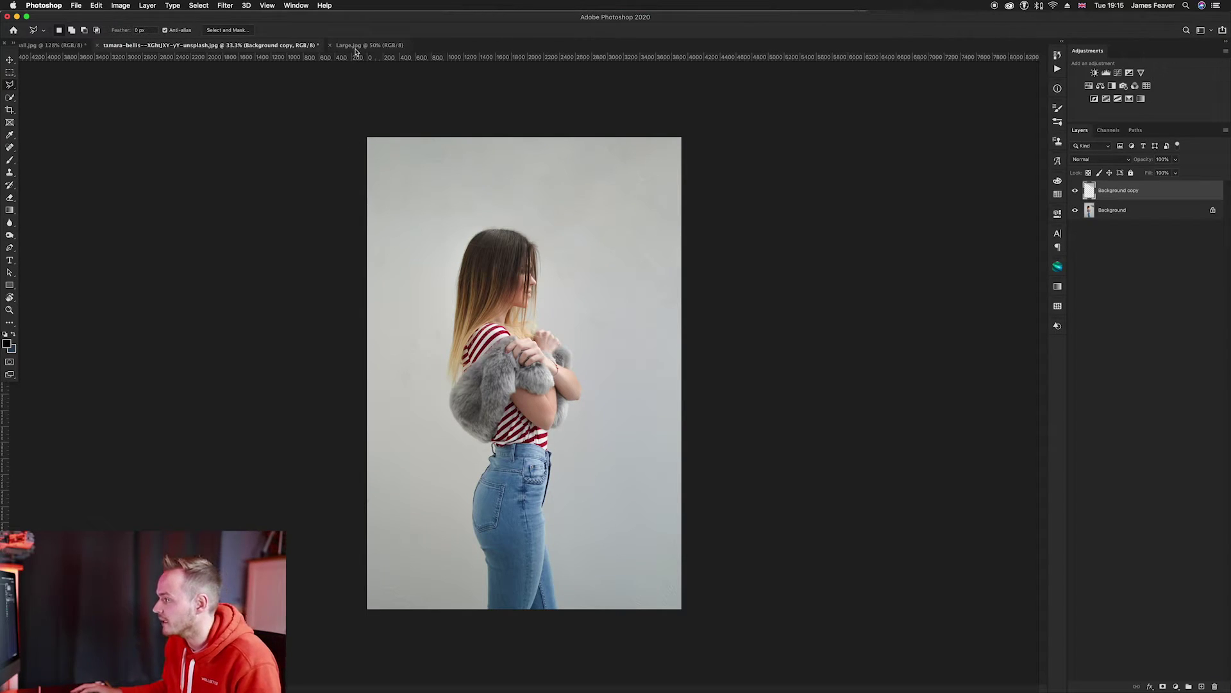
Switch to the Large.jpg street portrait and zoom in and out to inspect it.
left_click(357, 46)
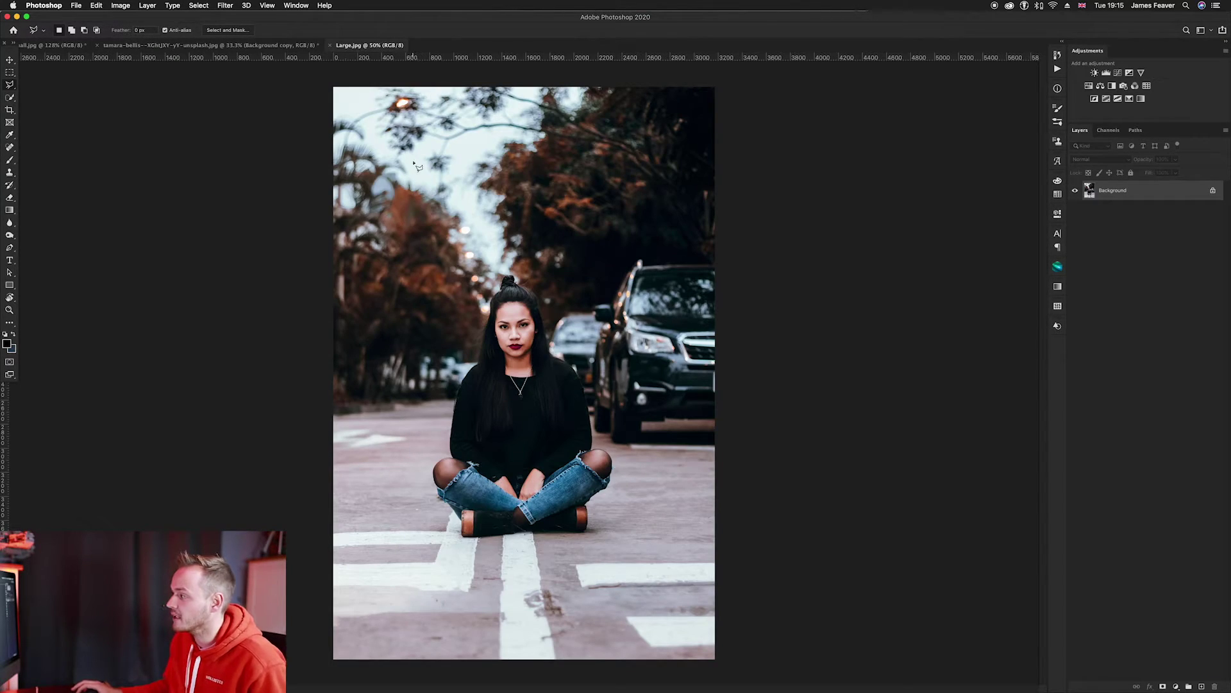
scroll(573, 418, "up", 3)
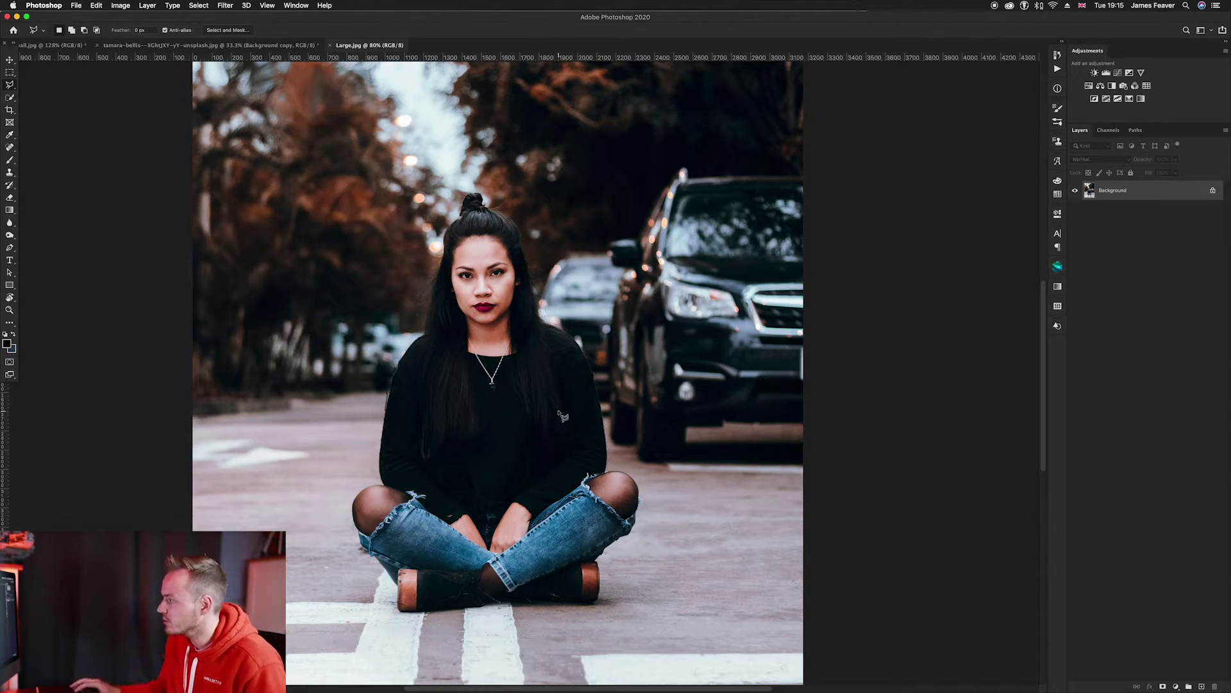
scroll(563, 416, "down", 2)
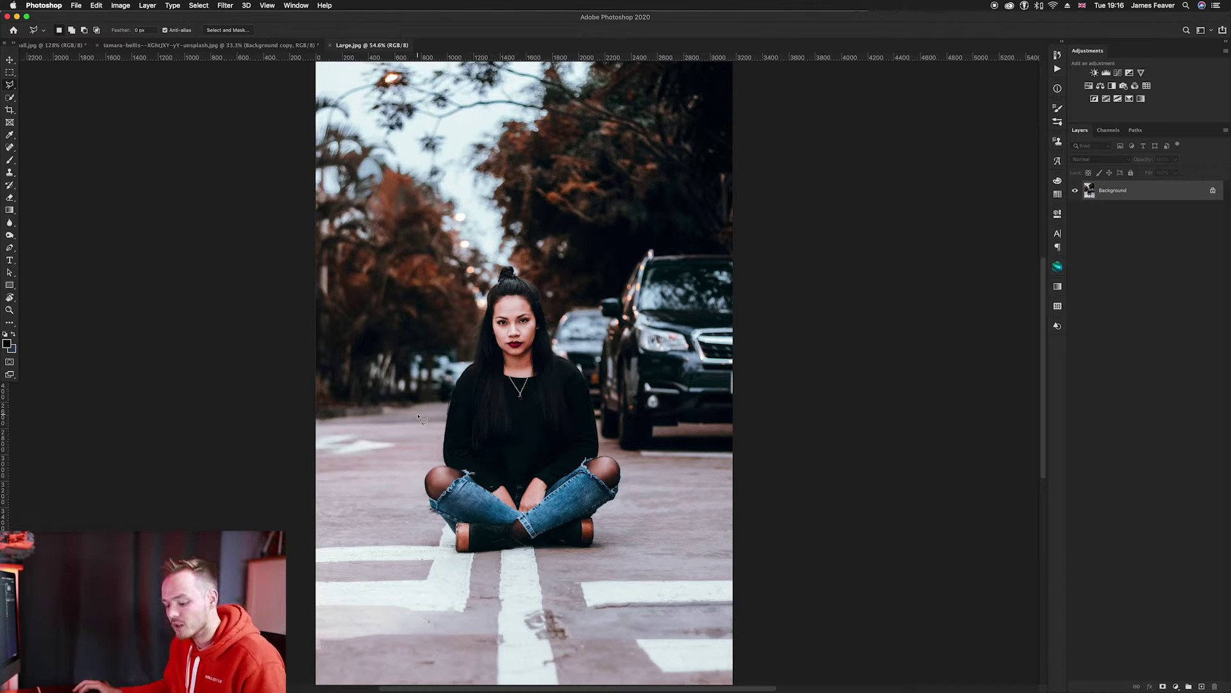
Set a 446 px Clone Stamp brush, float the Clone Source panel, and add Layer 1.
key("s")
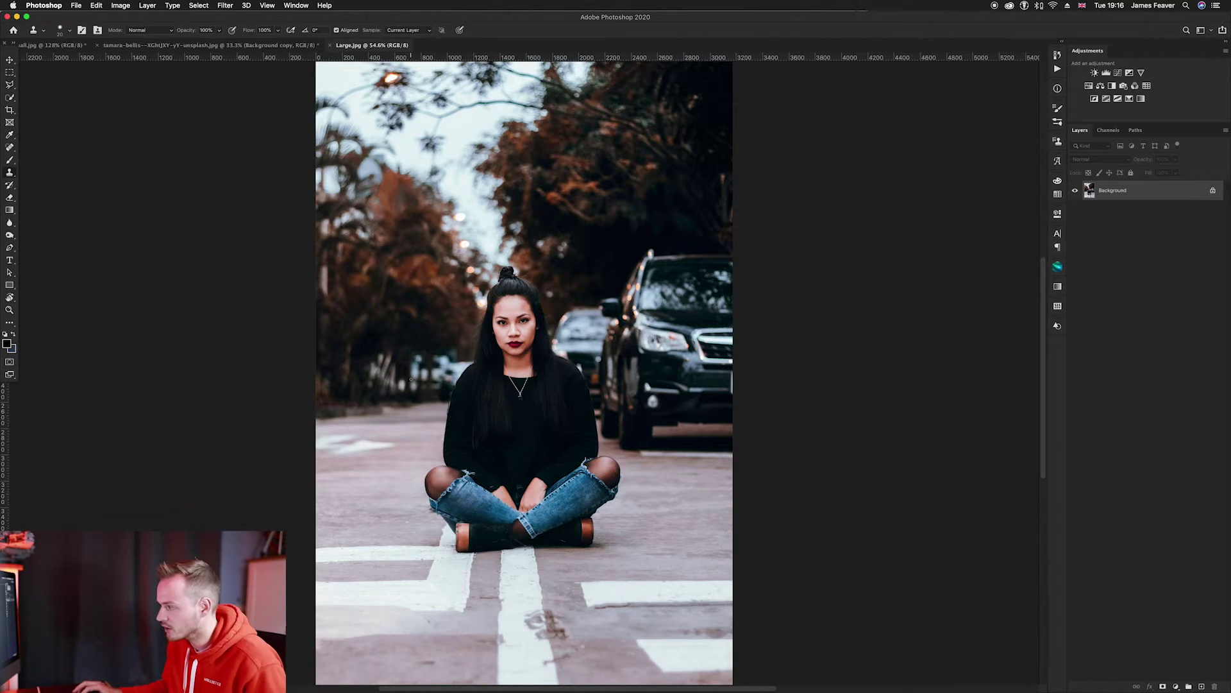
left_click_drag(411, 379, 449, 359)
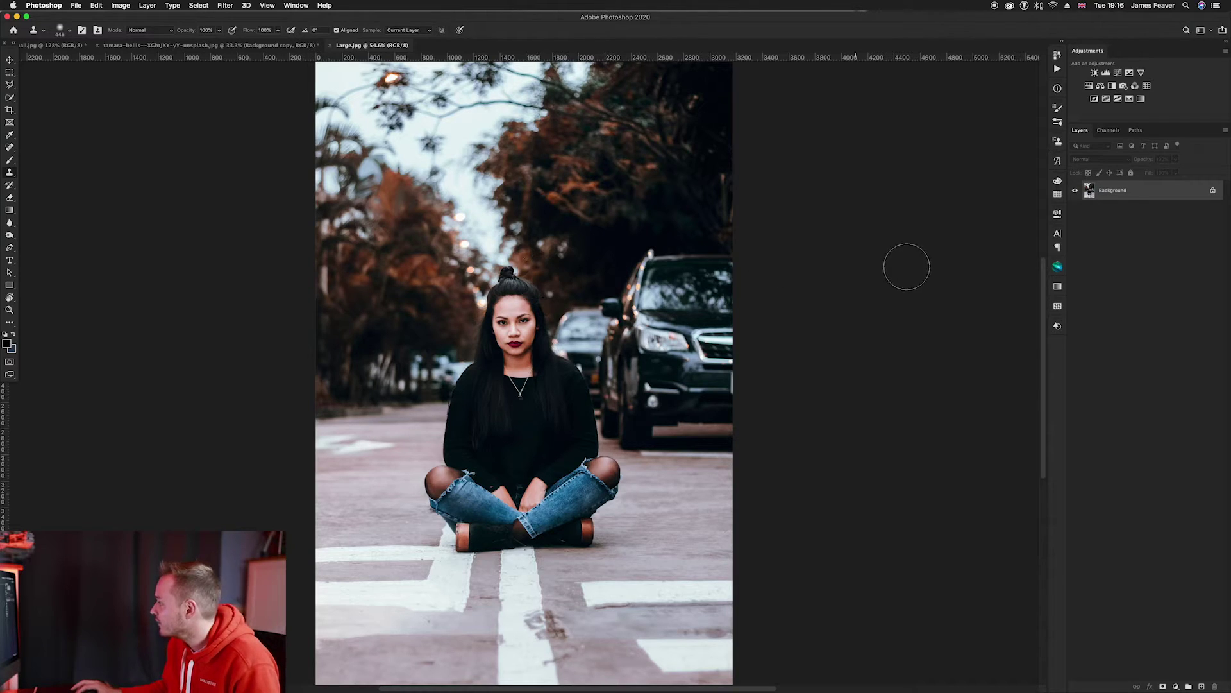
left_click(1057, 141)
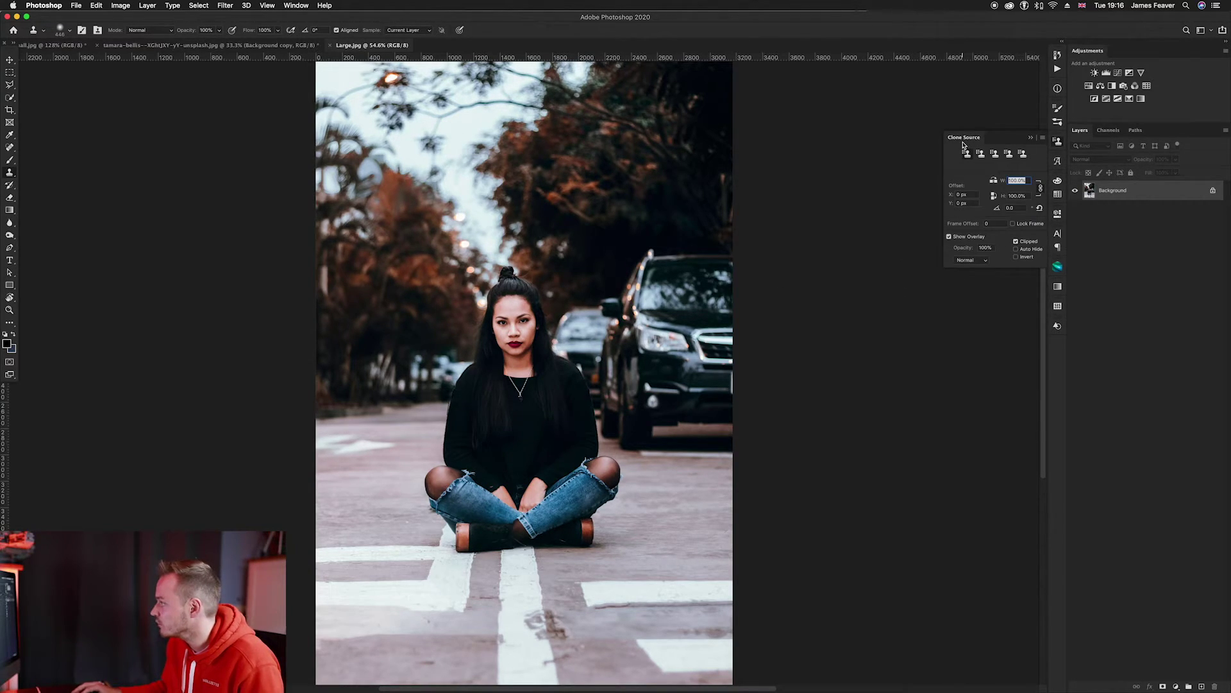
left_click_drag(966, 142, 827, 171)
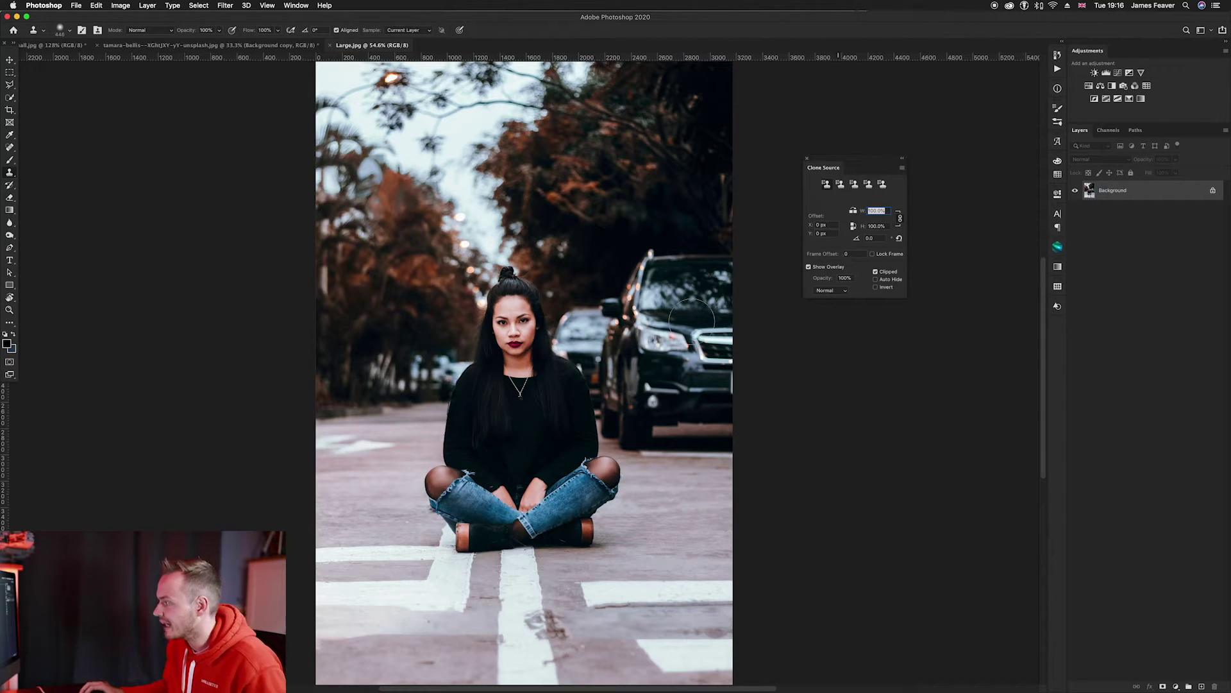
scroll(556, 393, "up", 3)
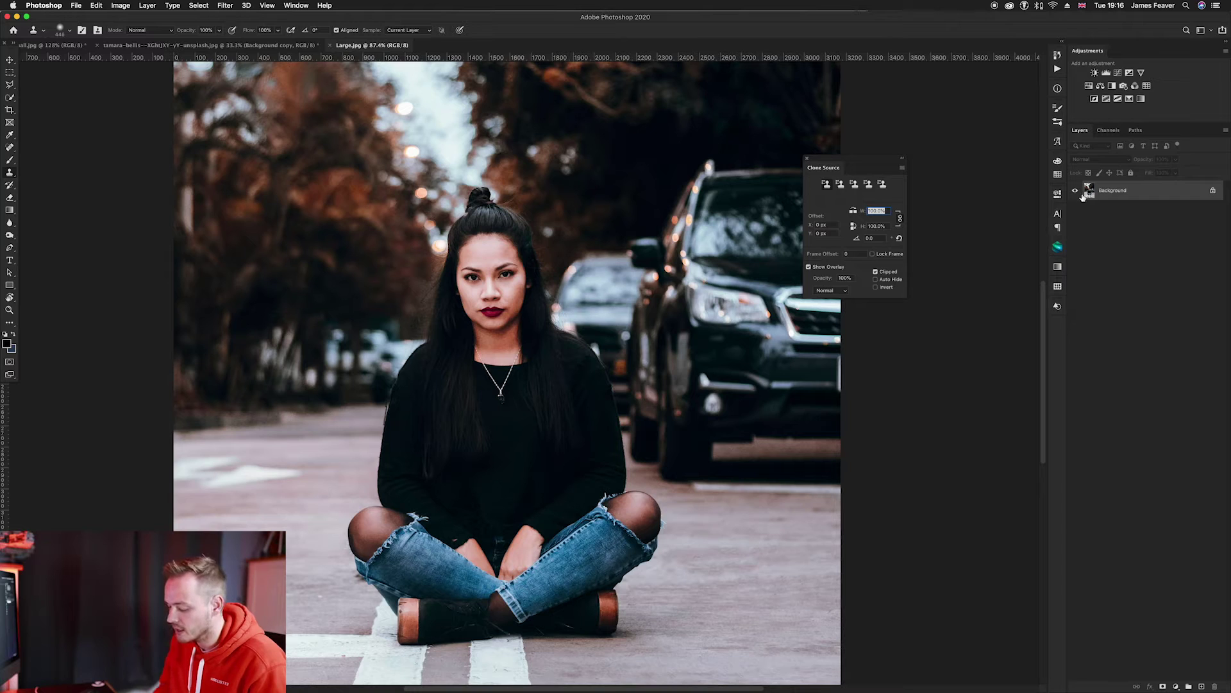
key("super+j")
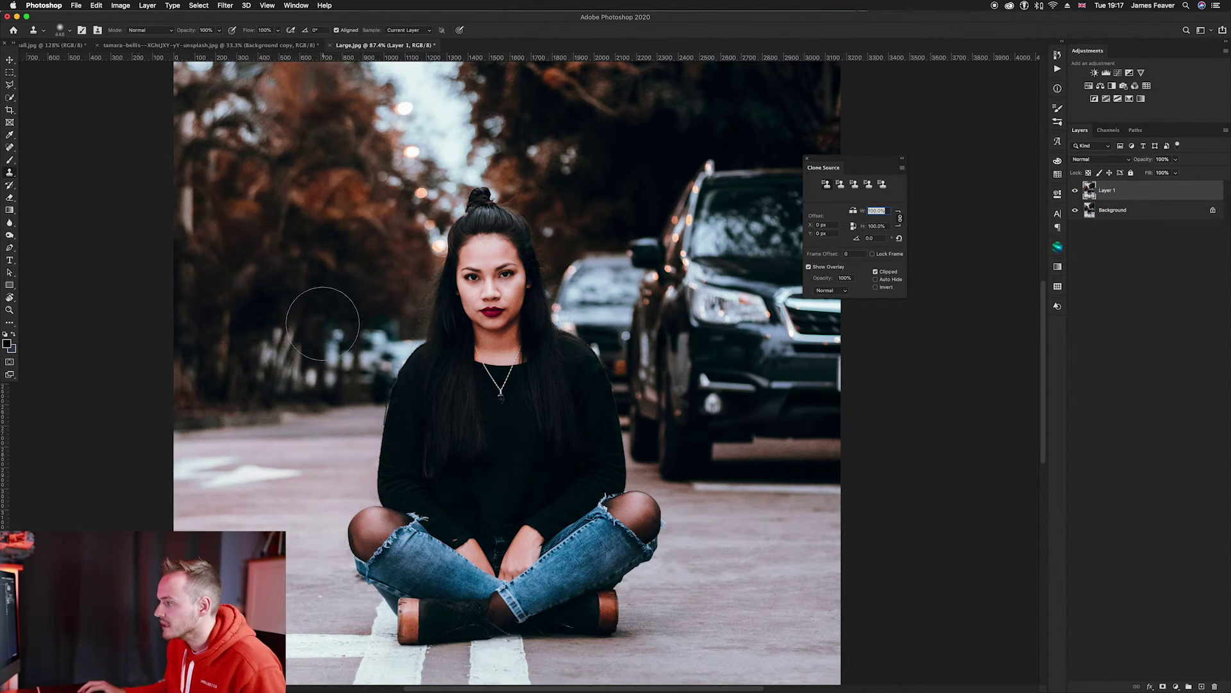
Resize the clone brush to a soft 416 px, move the Clone Source panel, and sample the left street.
mouse_move(314, 357)
left_mouse_down()
mouse_move(320, 334)
mouse_move(307, 336)
mouse_move(302, 357)
left_mouse_up()
left_click_drag(860, 170, 912, 186)
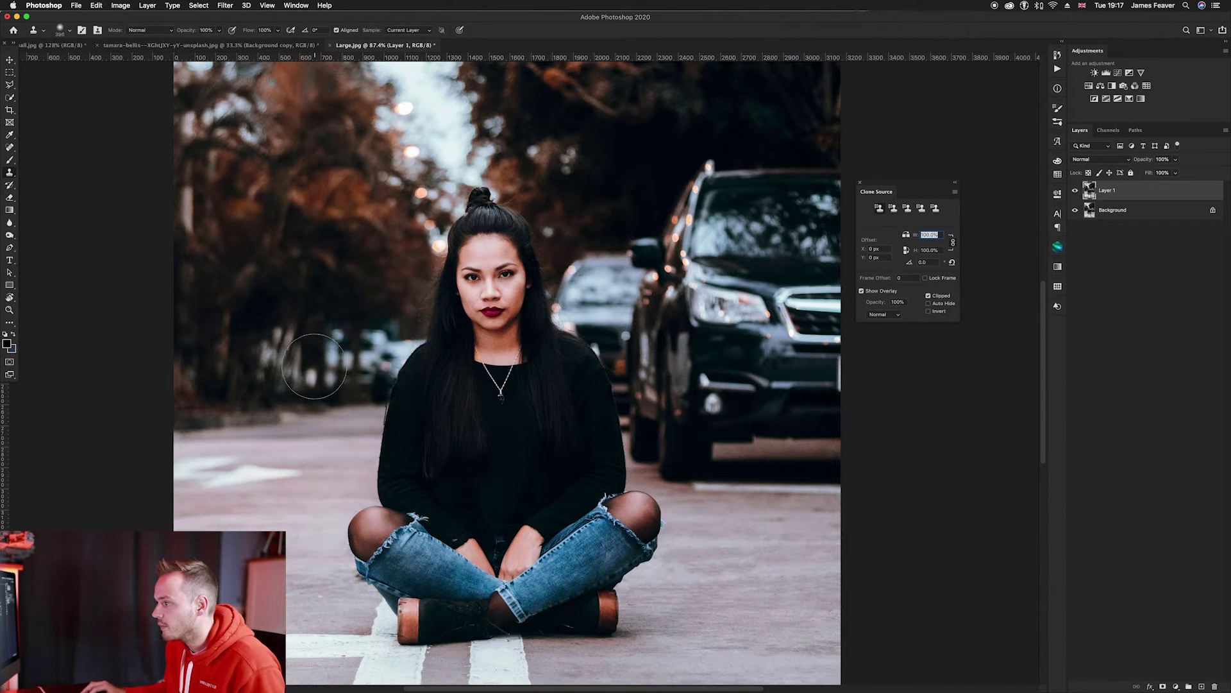
left_click(240, 408, "alt")
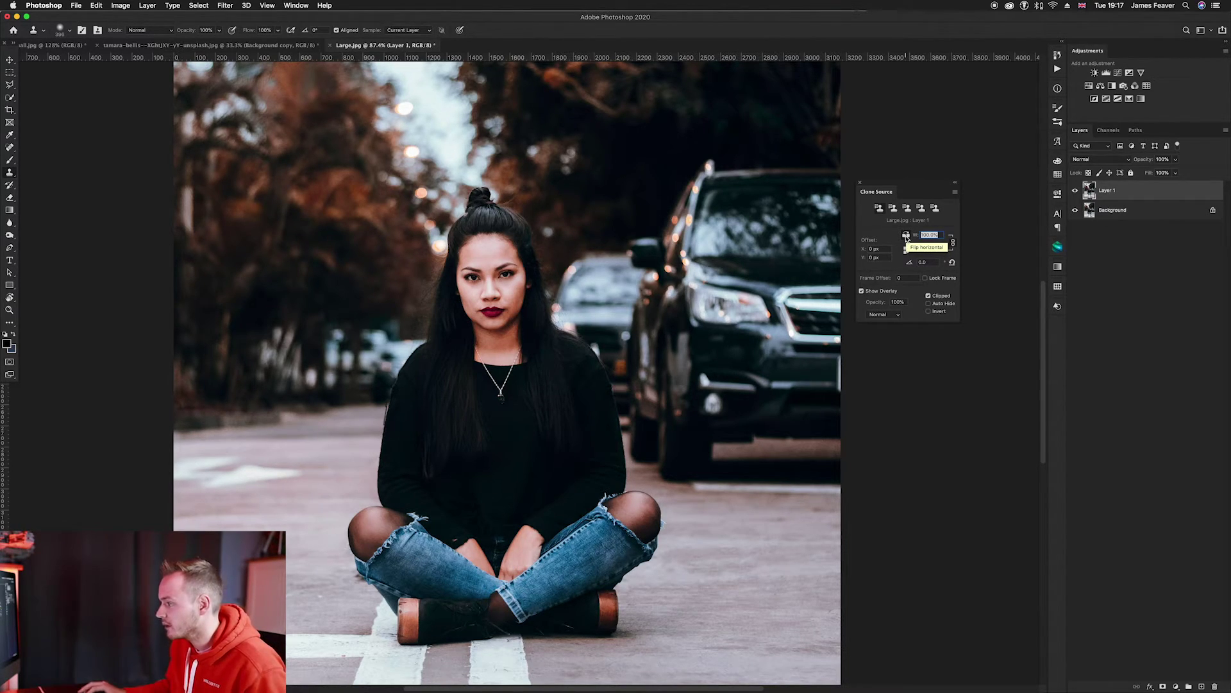
scroll(670, 399, "right", 2)
Clone road and tree texture over the parked car behind the woman, then shrink the brush to 128 px.
left_click(238, 410, "alt")
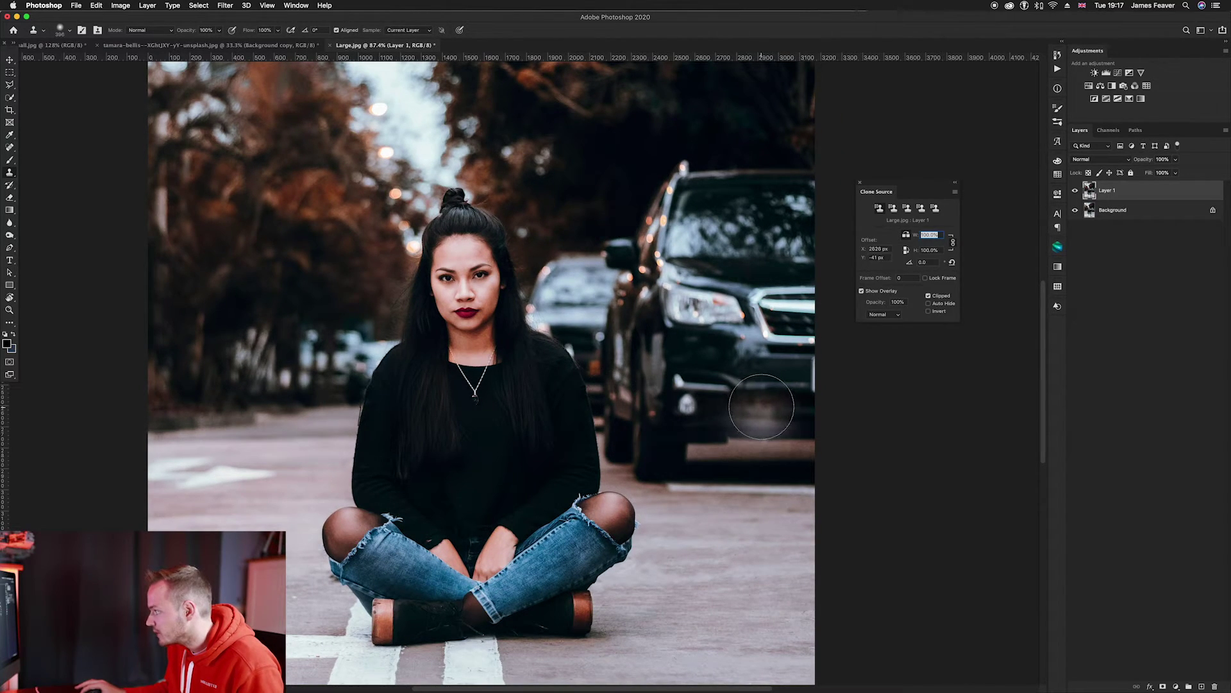
mouse_move(761, 407)
left_mouse_down()
mouse_move(712, 411)
mouse_move(800, 414)
left_mouse_up()
mouse_move(800, 429)
left_mouse_down()
mouse_move(799, 475)
mouse_move(751, 479)
mouse_move(660, 455)
mouse_move(696, 367)
mouse_move(711, 368)
mouse_move(724, 411)
mouse_move(728, 376)
mouse_move(763, 328)
mouse_move(797, 367)
mouse_move(811, 360)
mouse_move(806, 198)
mouse_move(705, 174)
mouse_move(658, 199)
mouse_move(658, 237)
mouse_move(762, 244)
mouse_move(780, 263)
mouse_move(754, 261)
mouse_move(759, 306)
mouse_move(720, 372)
mouse_move(731, 408)
mouse_move(662, 395)
mouse_move(680, 305)
mouse_move(641, 250)
left_mouse_up()
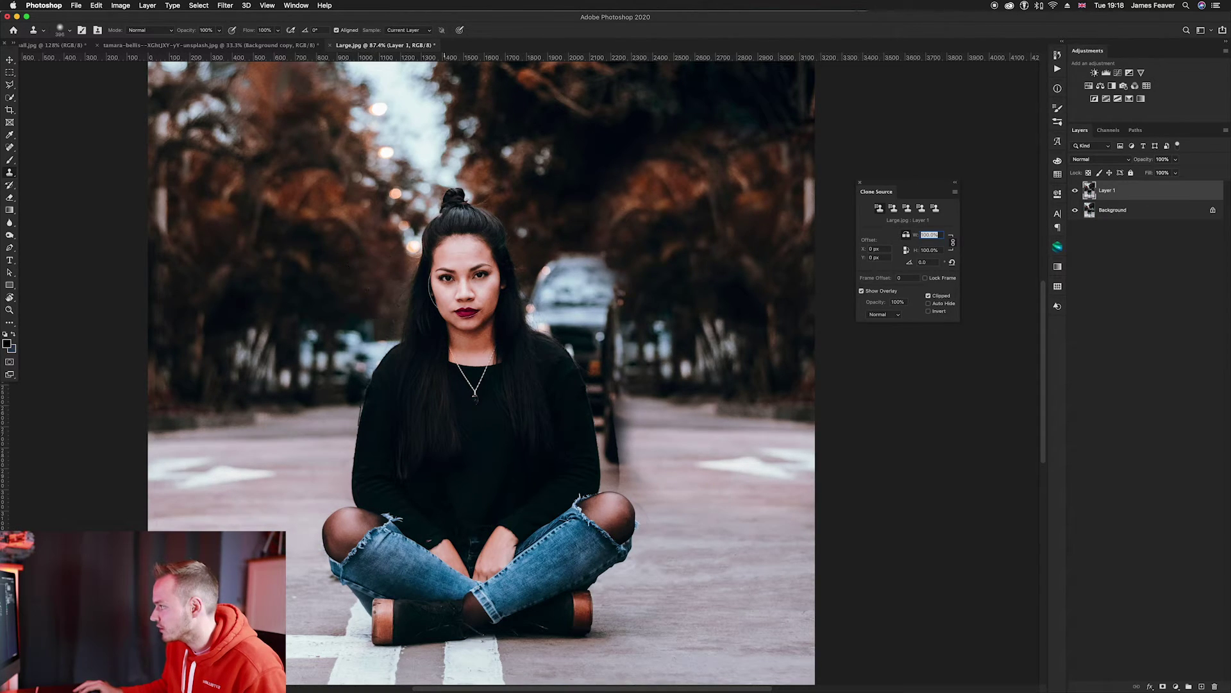
mouse_move(573, 280)
left_mouse_down()
mouse_move(558, 276)
mouse_move(580, 275)
mouse_move(639, 380)
mouse_move(602, 387)
mouse_move(616, 475)
mouse_move(620, 387)
mouse_move(595, 339)
mouse_move(551, 311)
mouse_move(590, 348)
left_mouse_up()
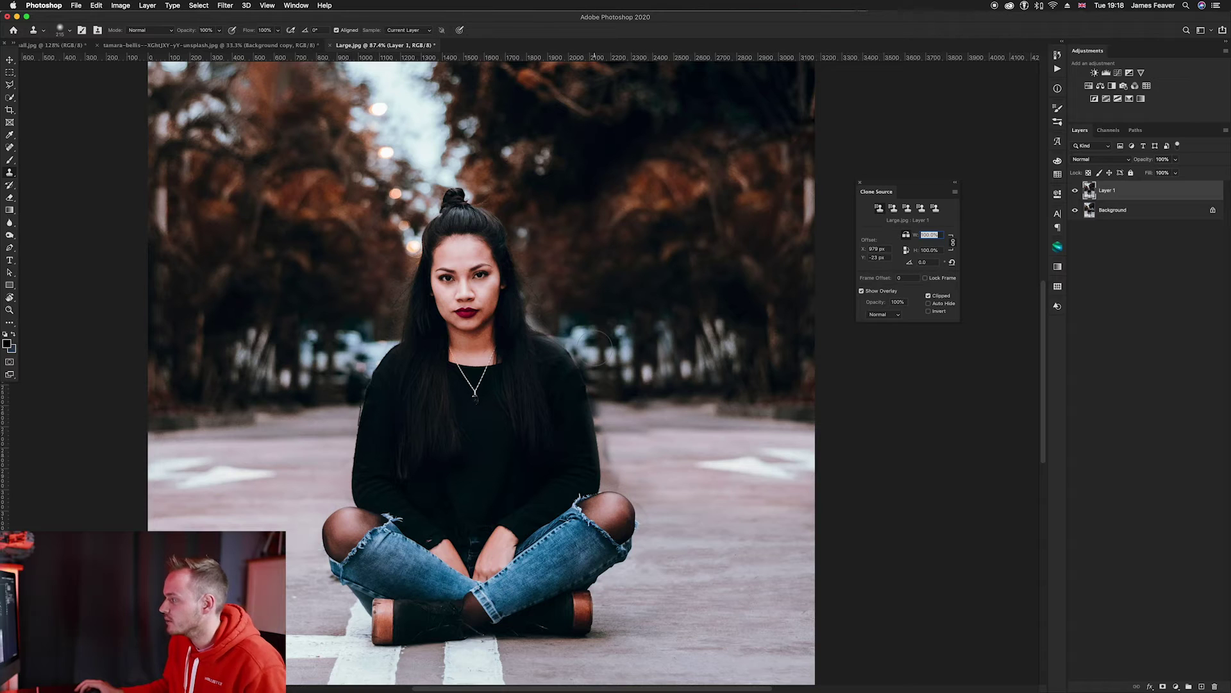
scroll(599, 424, "up", 5)
mouse_move(632, 438)
left_mouse_down()
mouse_move(664, 417)
mouse_move(589, 438)
left_mouse_up()
Clone one last spot by the sweater, then begin a Pen path up the sweater edge to the shoulder.
left_click(589, 438)
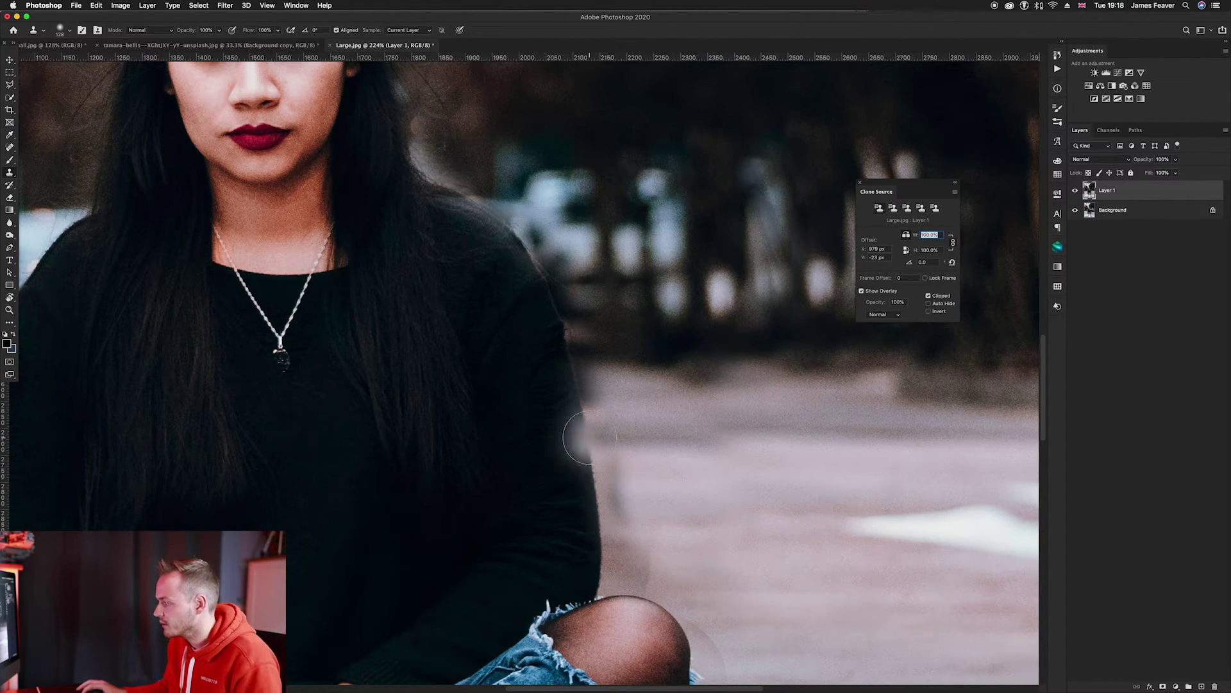
key("p")
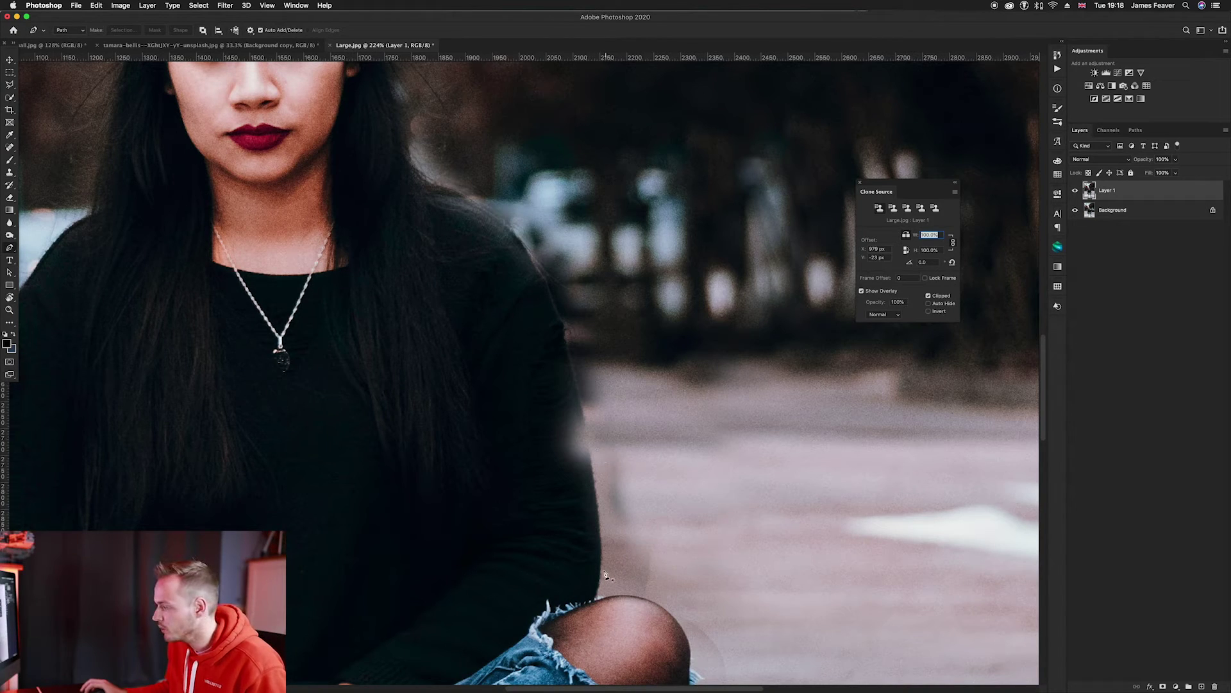
scroll(599, 603, "up", 6)
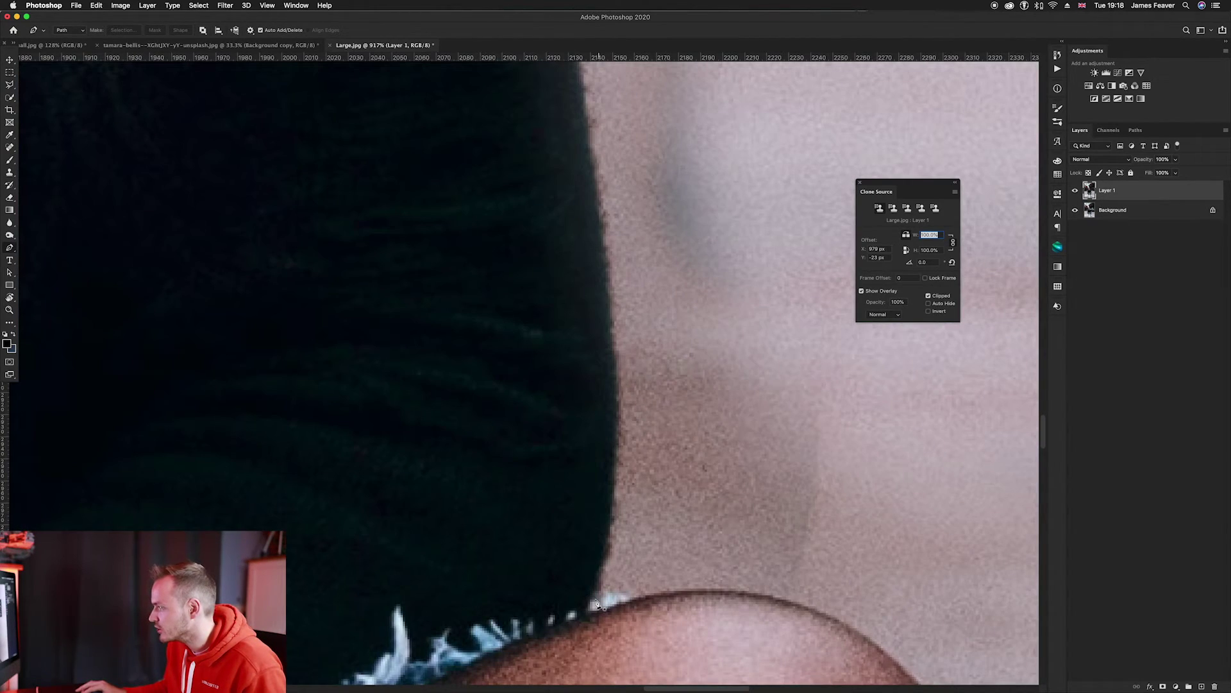
left_click_drag(615, 401, 610, 297)
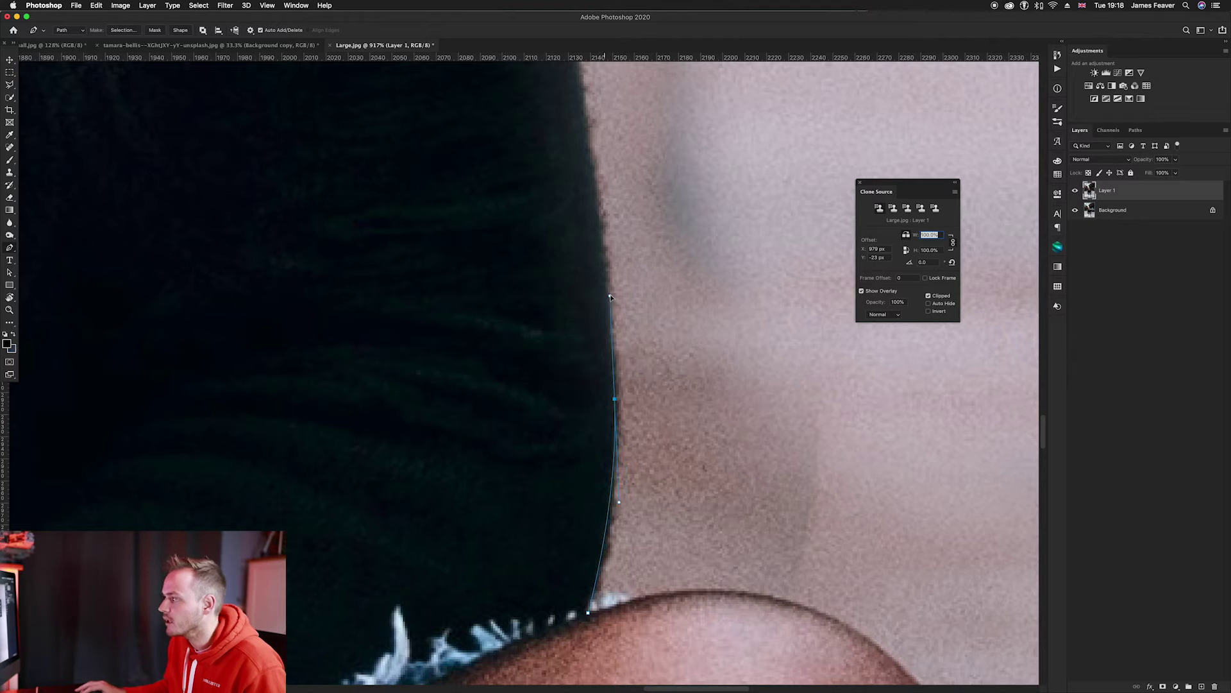
left_click_drag(583, 217, 597, 508)
left_click_drag(583, 308, 630, 508)
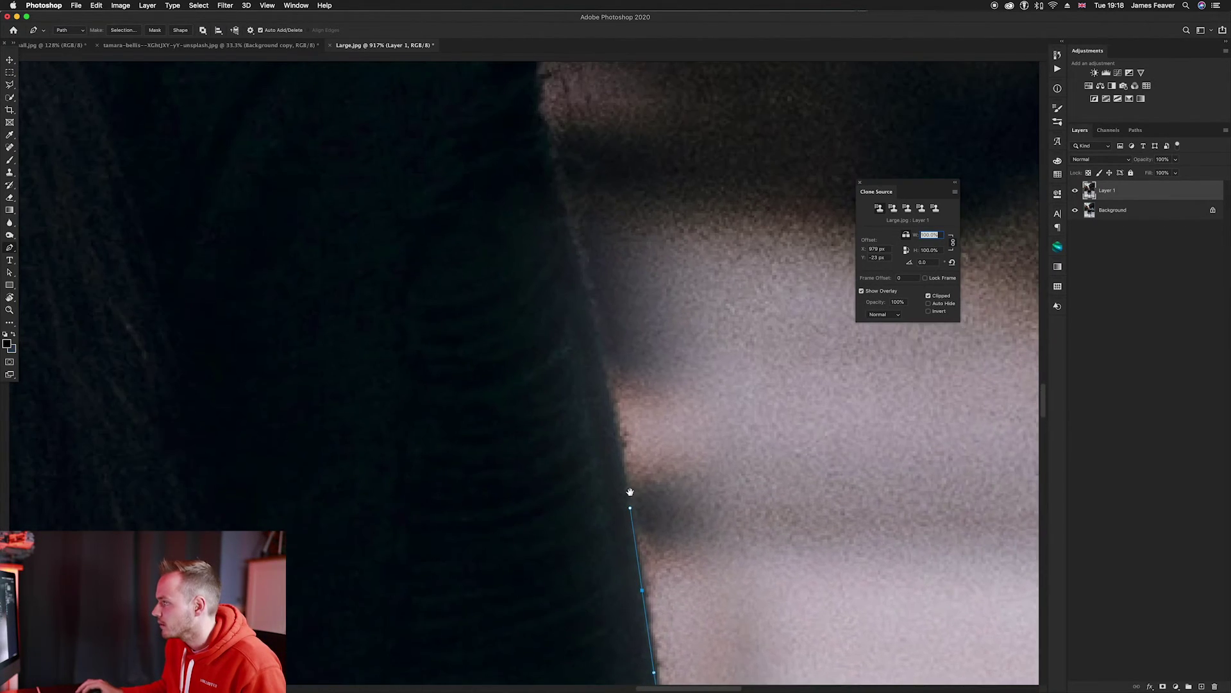
left_click_drag(570, 229, 595, 408)
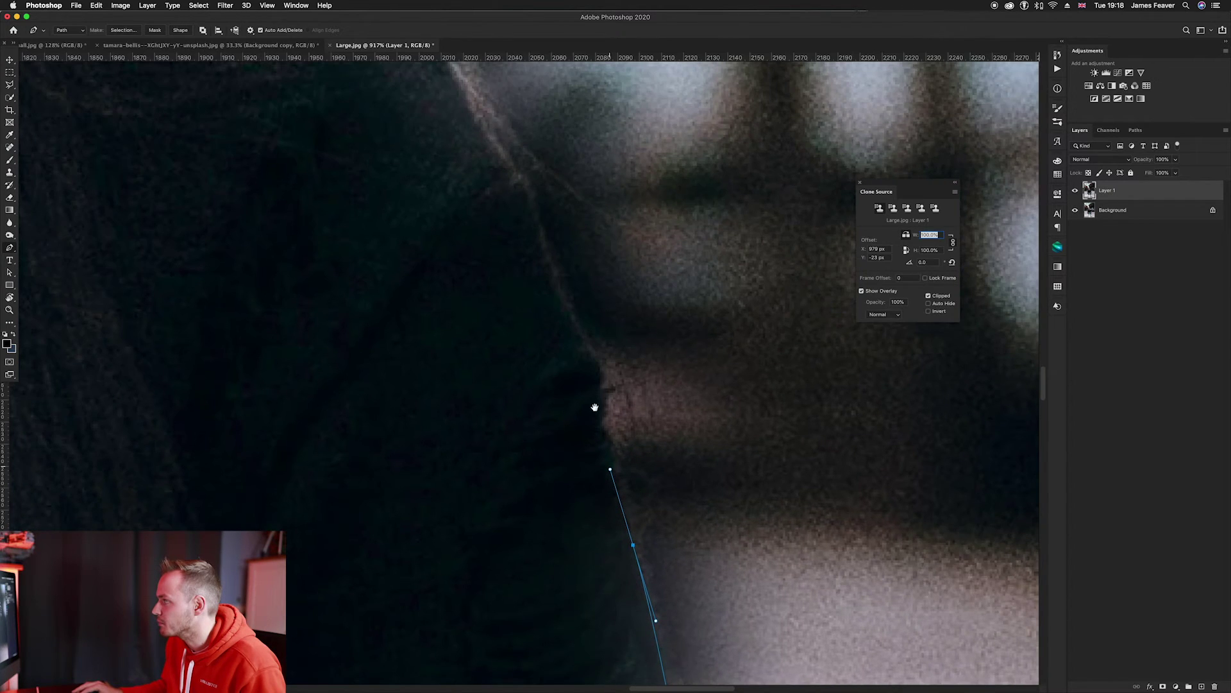
left_click_drag(588, 351, 574, 311)
Continue the path along the woman's hair outline and up beside her face.
left_click_drag(507, 168, 524, 298)
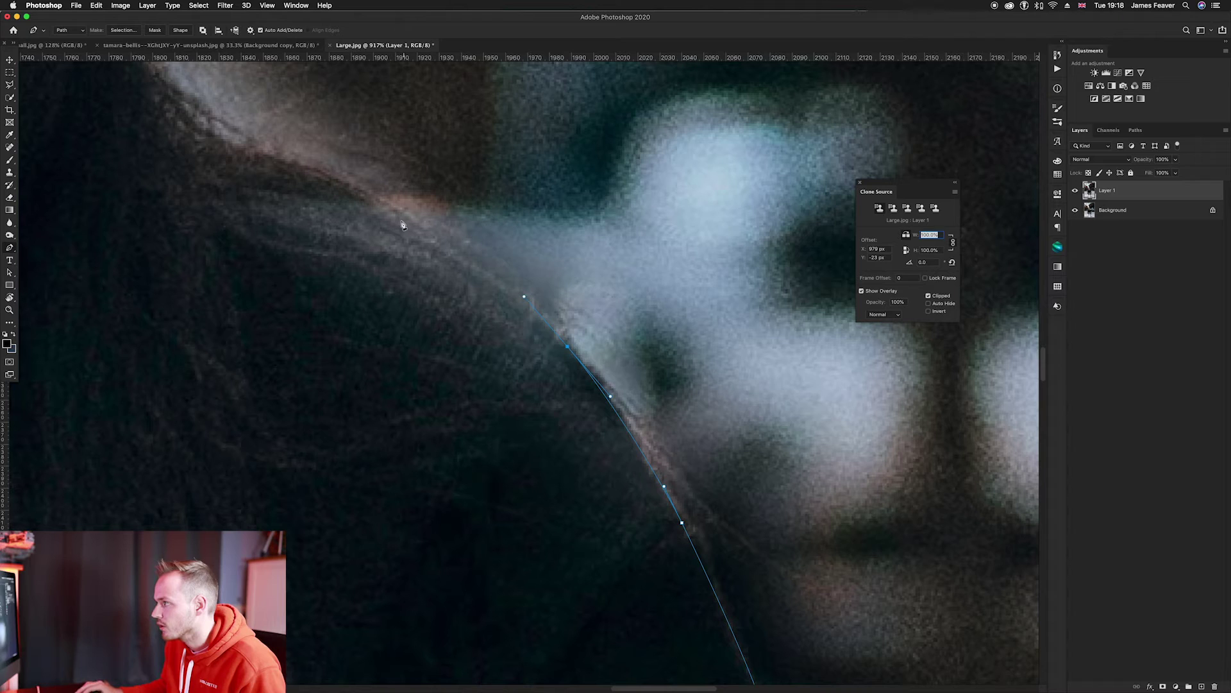
left_click_drag(235, 150, 545, 354)
left_click_drag(437, 216, 405, 130)
left_click(439, 214, "alt")
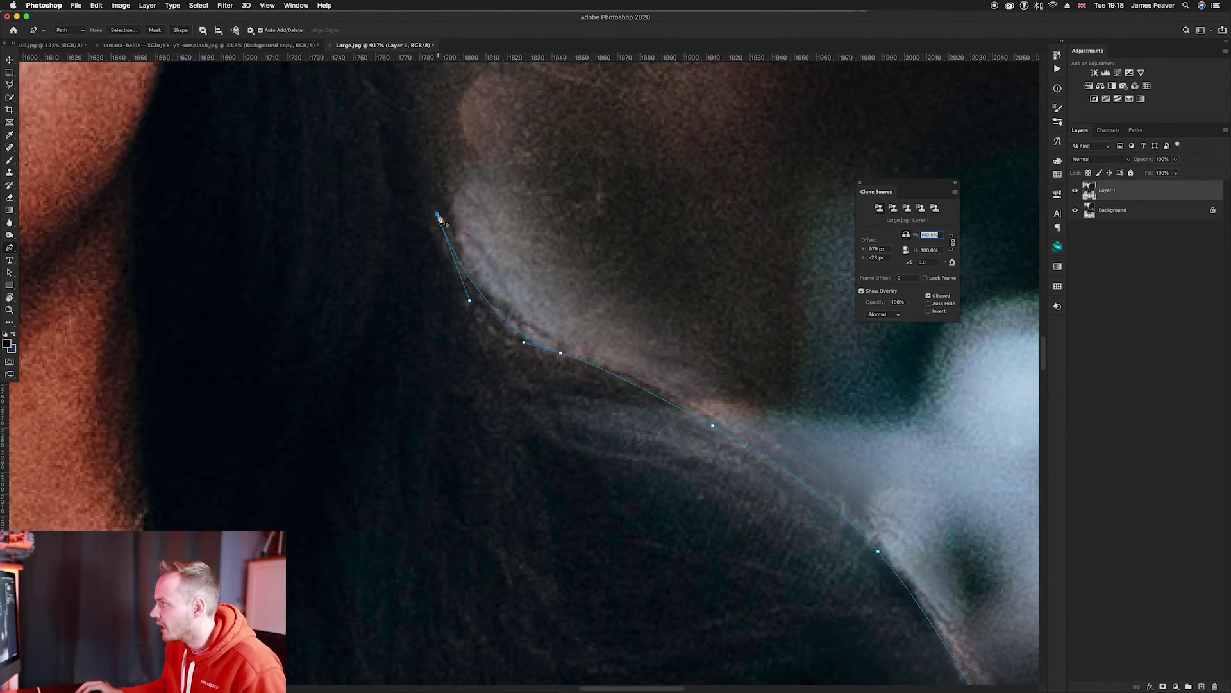
scroll(442, 221, "down", 5, "alt")
left_click_drag(422, 173, 486, 375)
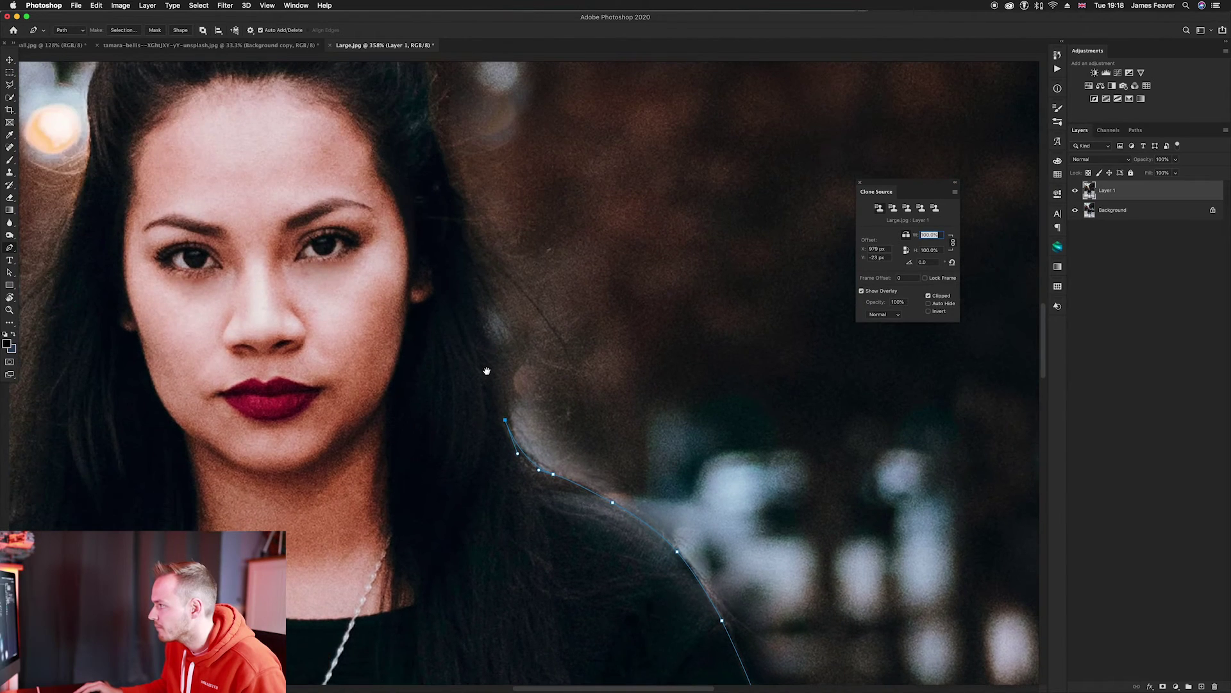
left_click_drag(459, 219, 452, 177)
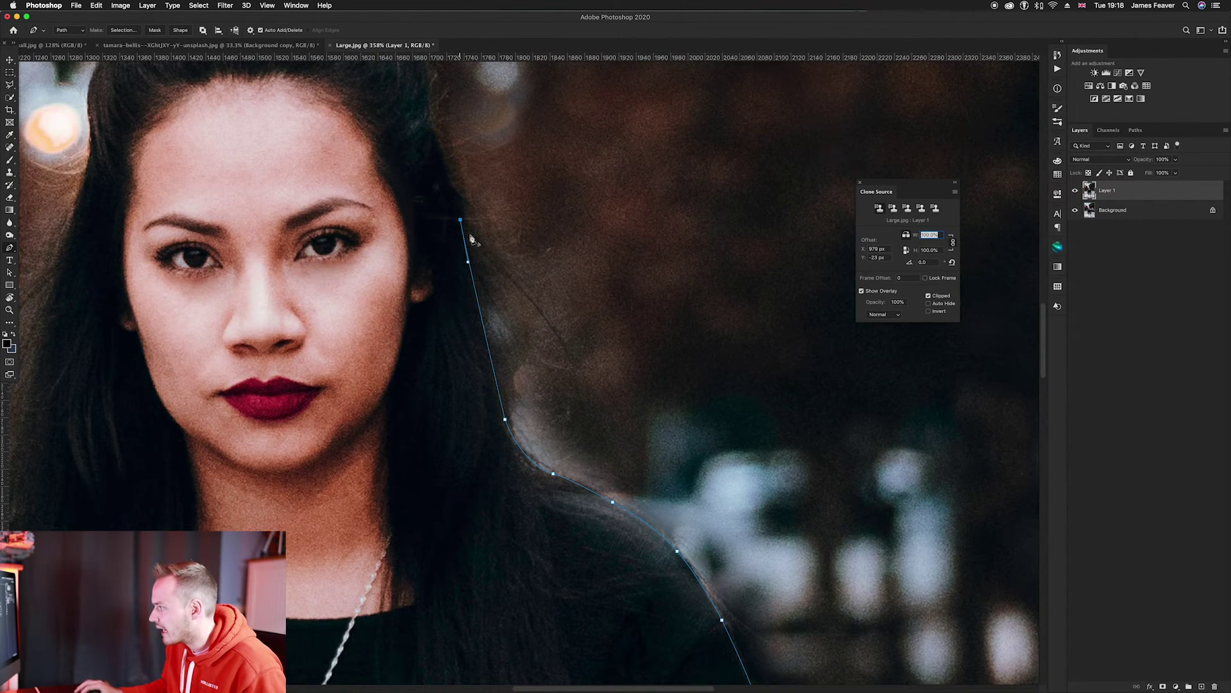
scroll(471, 240, "down", 5, "alt")
scroll(591, 267, "right", 3)
Run the path straight across to the right, then curve it around the knee's outer edge.
left_click(751, 208, "shift")
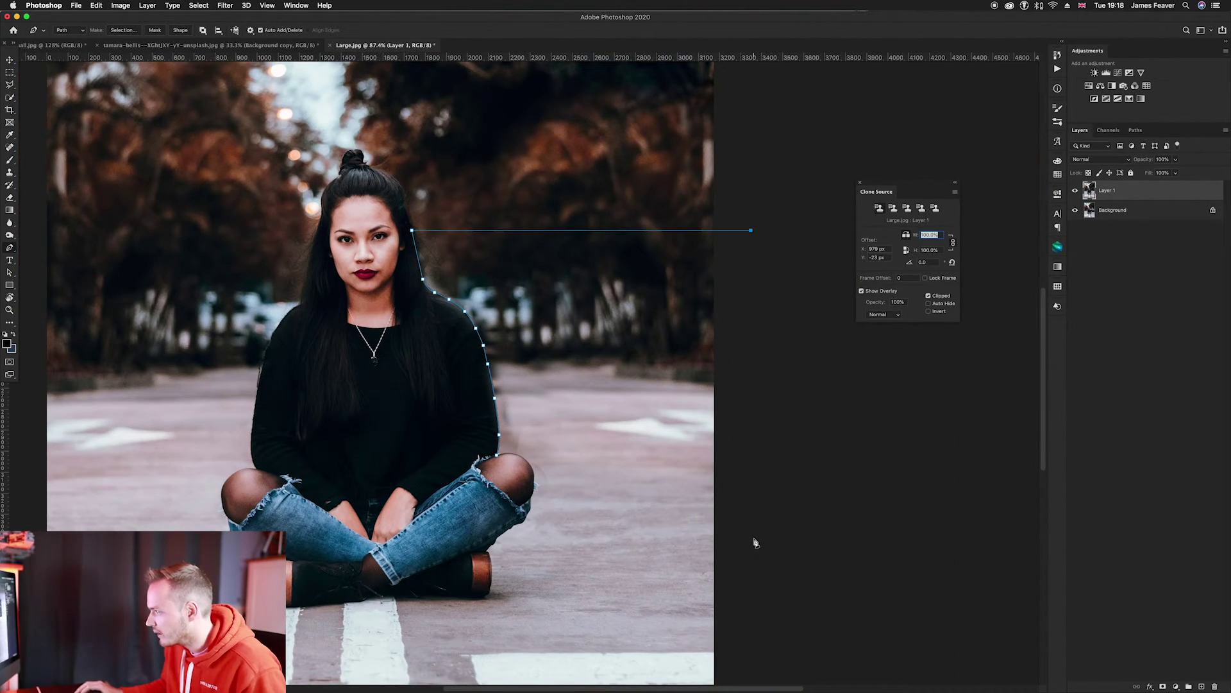
scroll(526, 464, "up", 6, "alt")
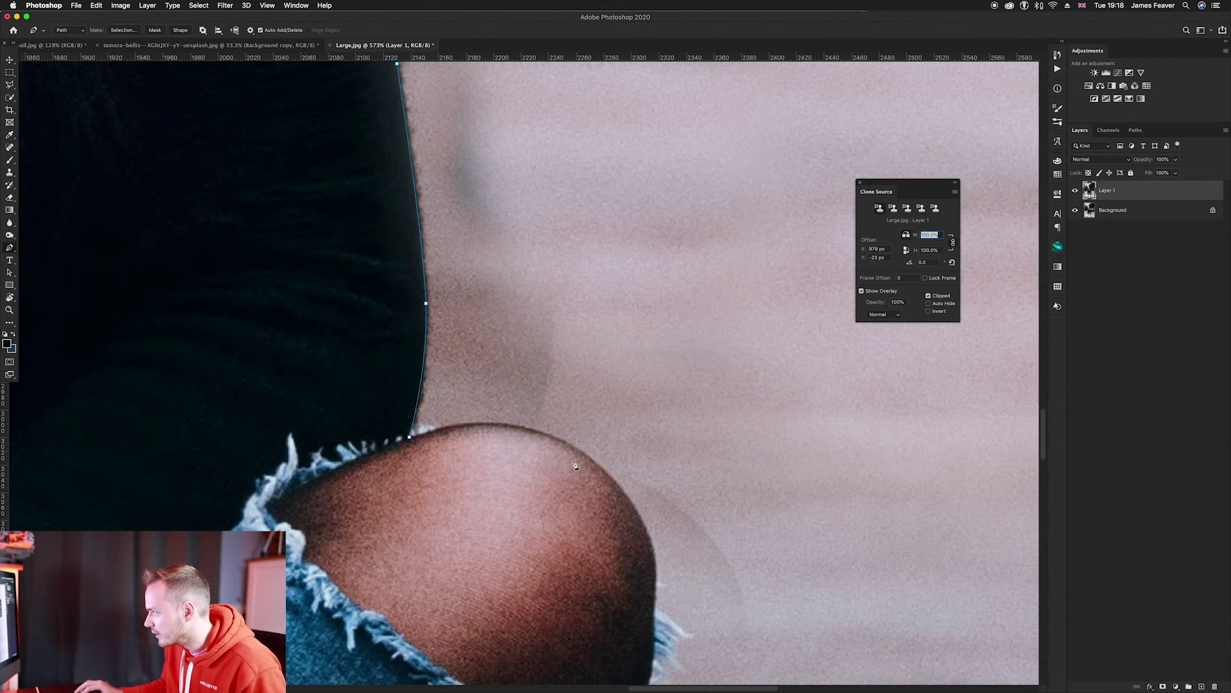
scroll(672, 595, "down", 5)
scroll(672, 595, "right", 2)
left_click(587, 423)
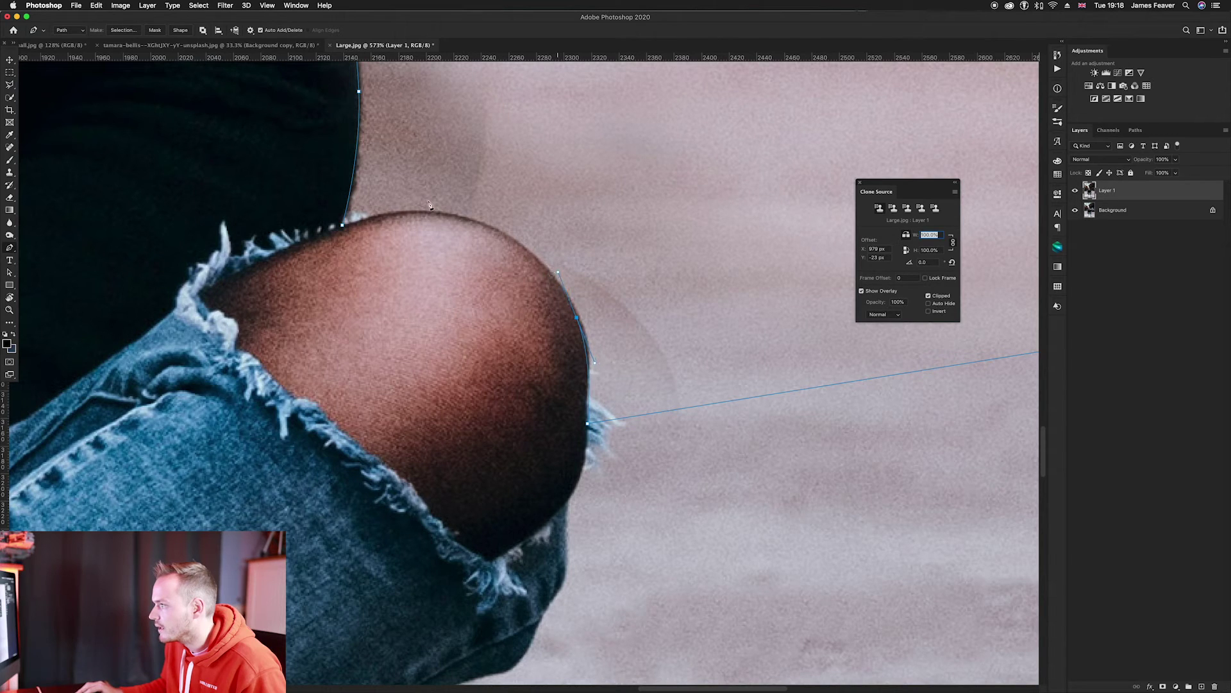
left_click_drag(441, 215, 370, 208)
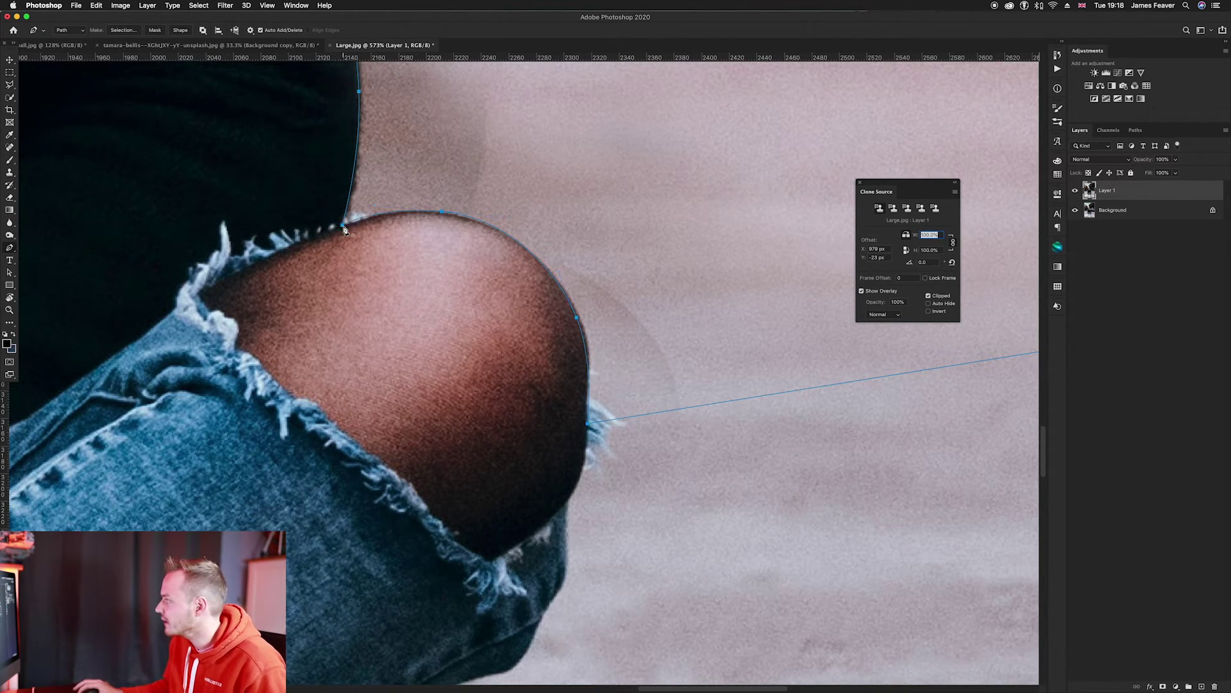
In the Paths panel, start saving the Work Path.
scroll(344, 230, "down", 5, "alt")
left_click_drag(420, 394, 503, 656)
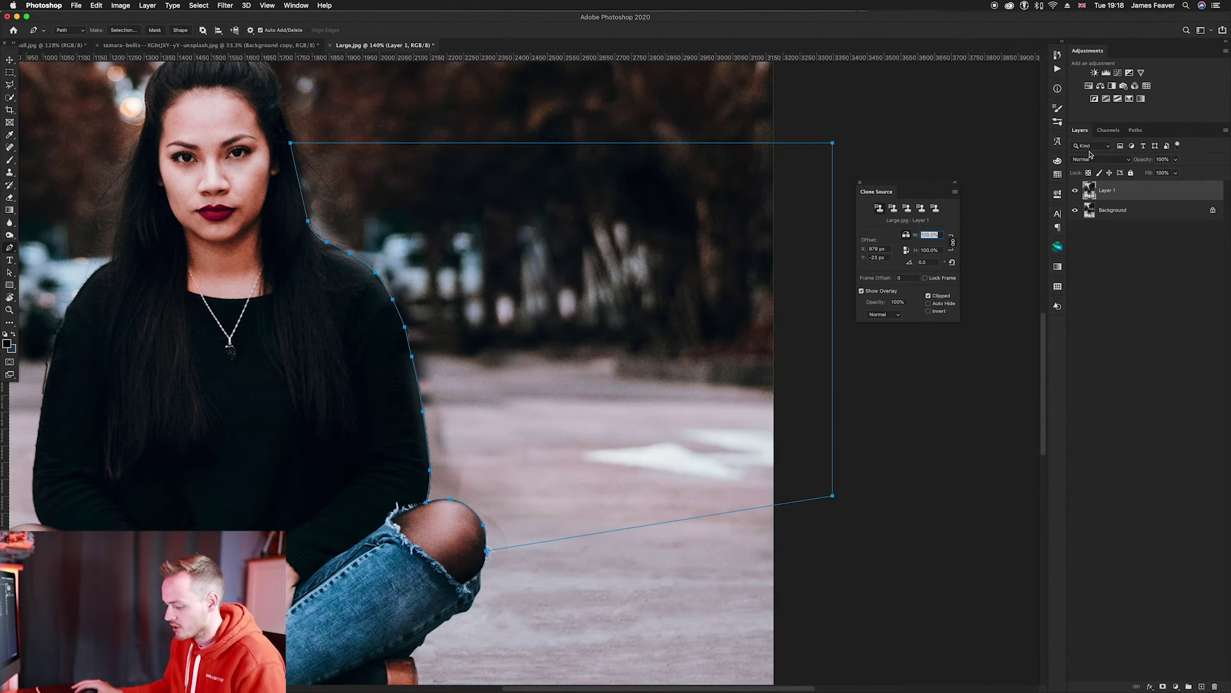
left_click(1136, 131)
double_click(1073, 153)
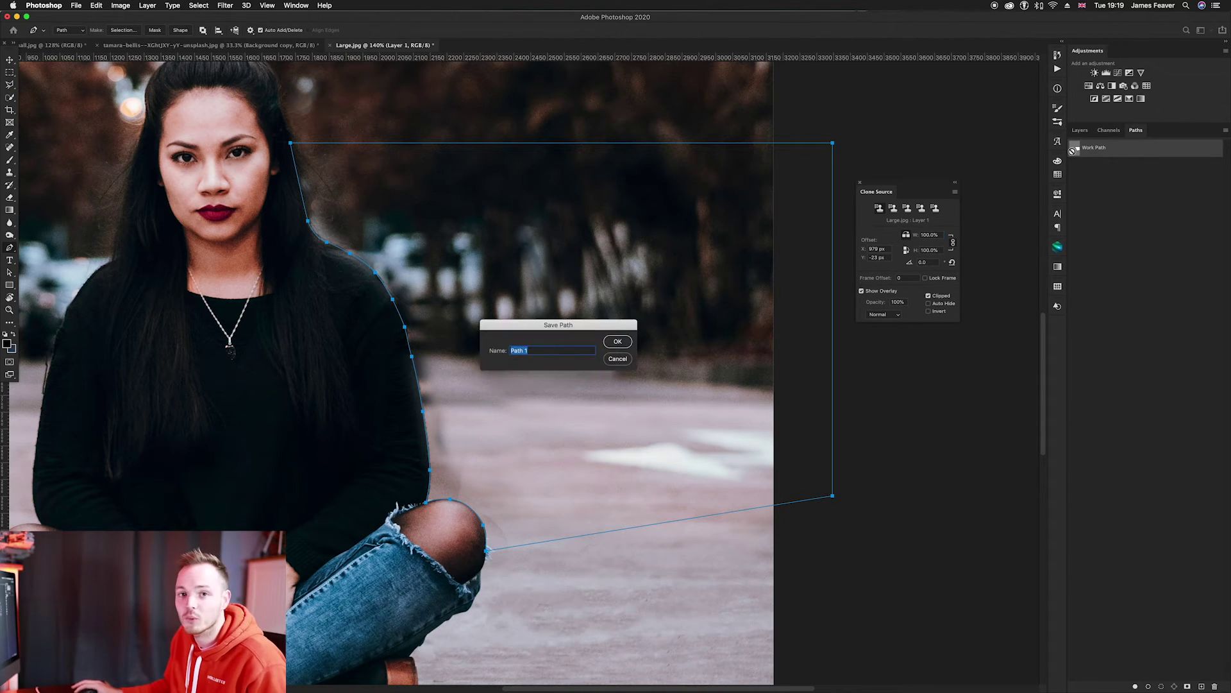
Save the outline as Path 1 and load it as a selection.
key("Return")
left_click(1078, 153, "super")
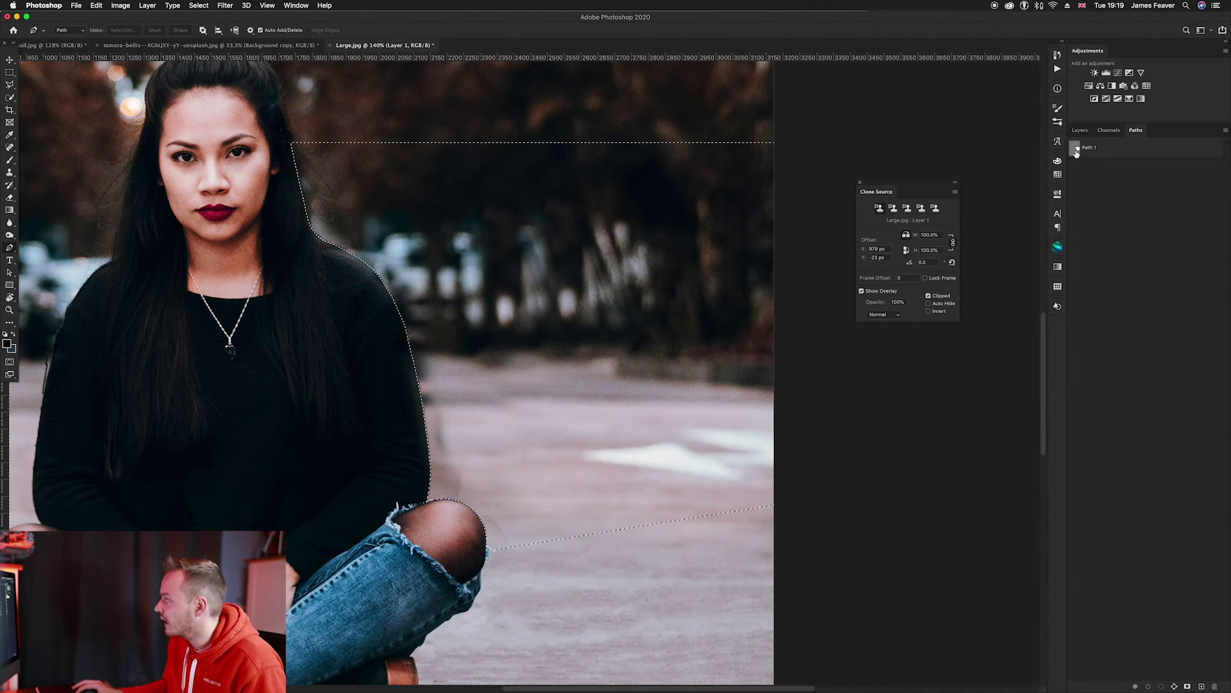
left_click(1080, 131)
With a size-268 Clone Stamp brush, paint trees over the parked cars, then deselect and fit the photo.
left_click_drag(454, 404, 627, 393)
key("s")
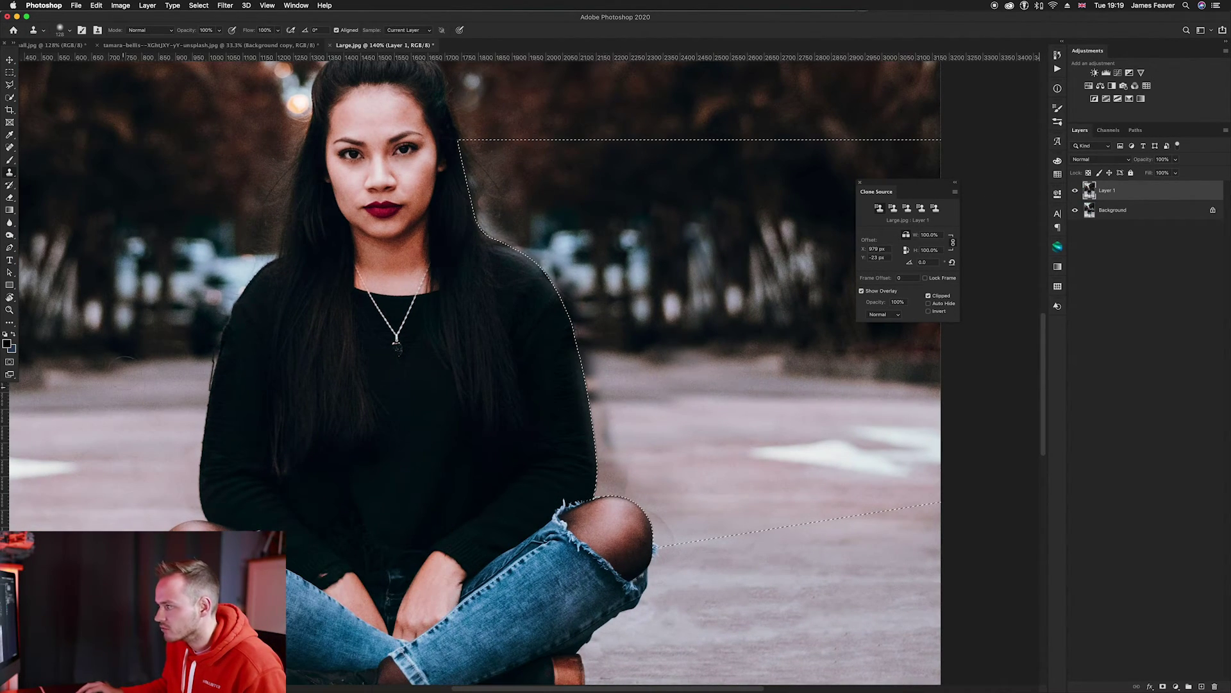
left_click_drag(123, 379, 147, 378)
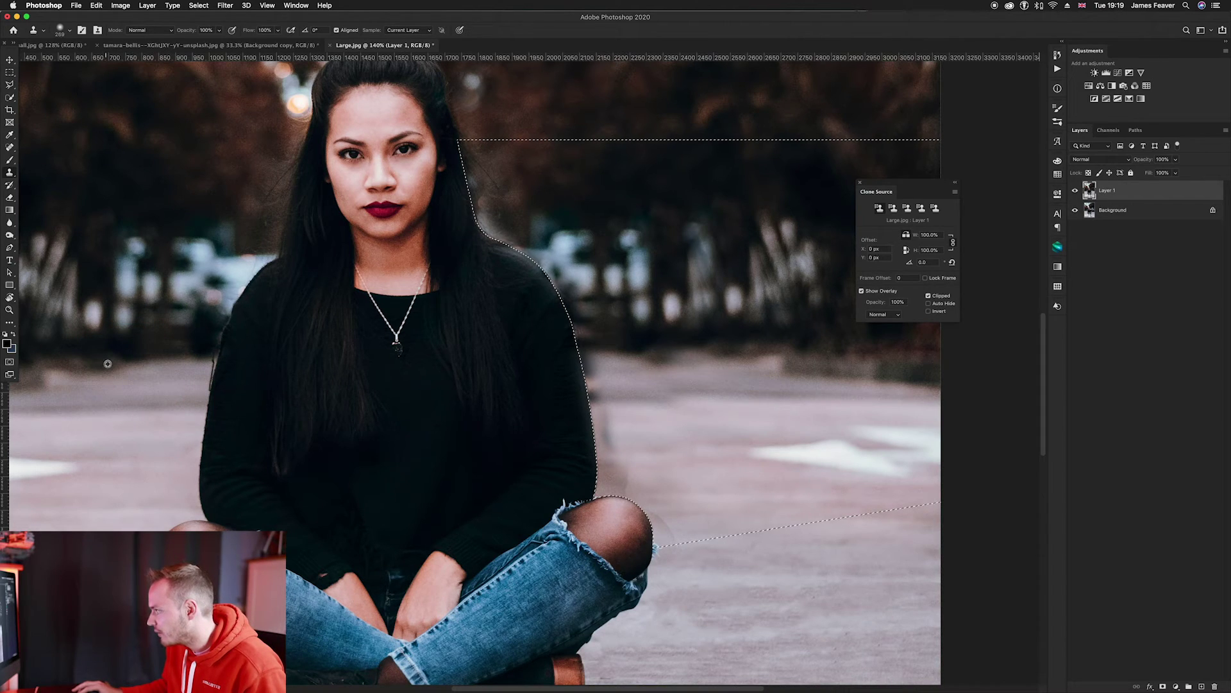
mouse_move(591, 363)
left_mouse_down()
mouse_move(610, 397)
mouse_move(599, 449)
mouse_move(660, 532)
mouse_move(583, 398)
mouse_move(549, 220)
mouse_move(485, 193)
mouse_move(481, 178)
left_mouse_up()
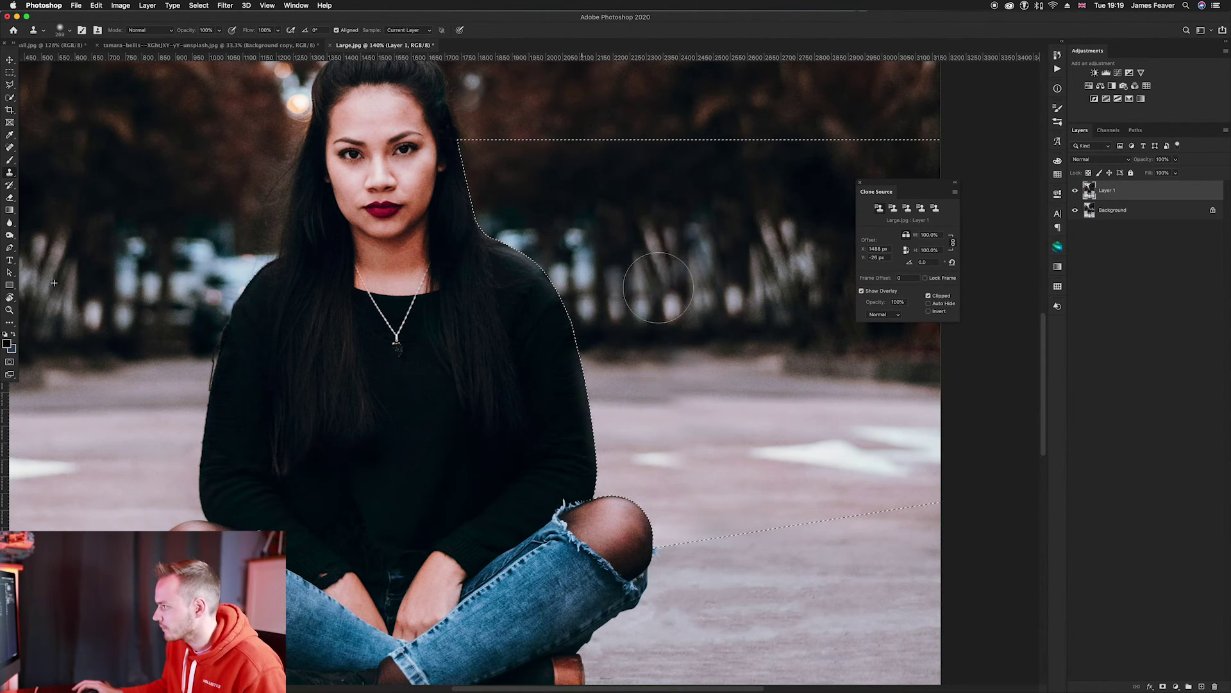
key("super+d")
key("super+0")
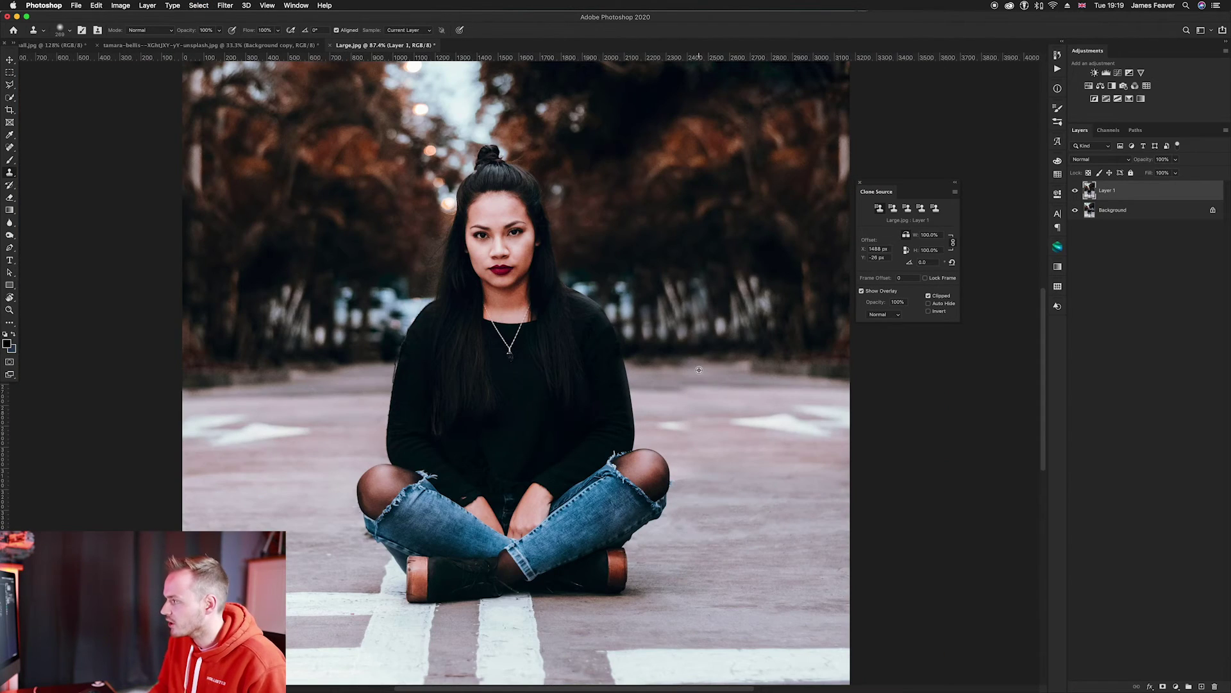
scroll(788, 384, "right", 2)
scroll(788, 384, "up", 1)
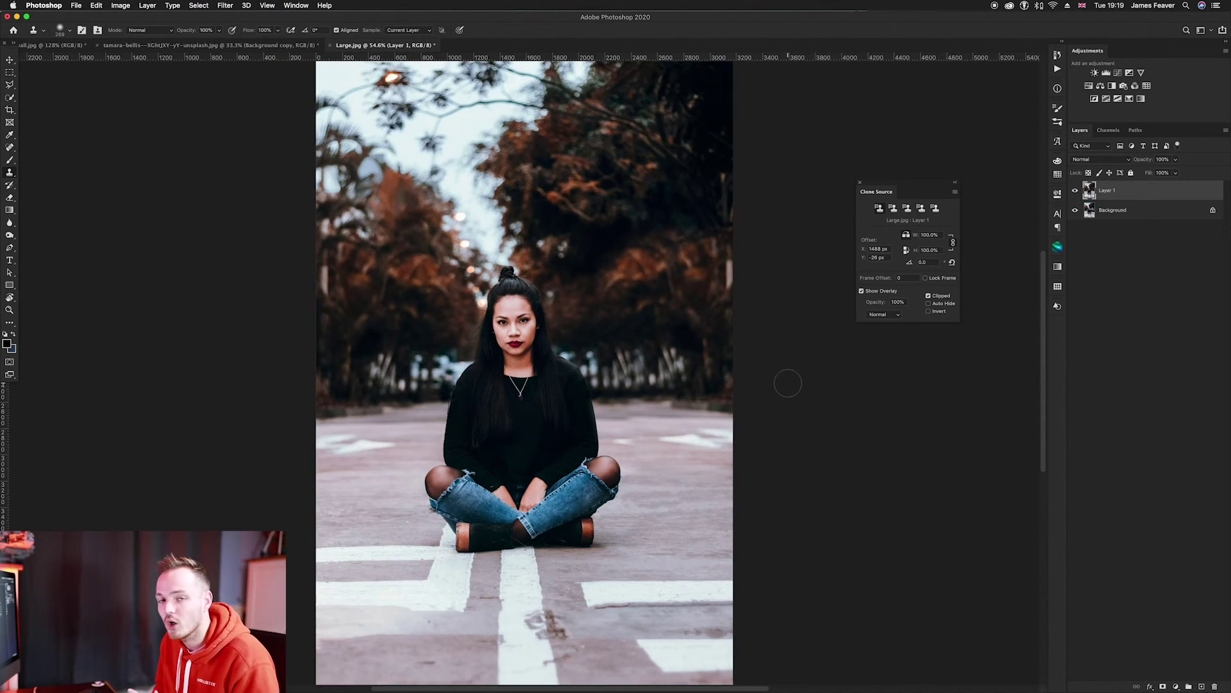